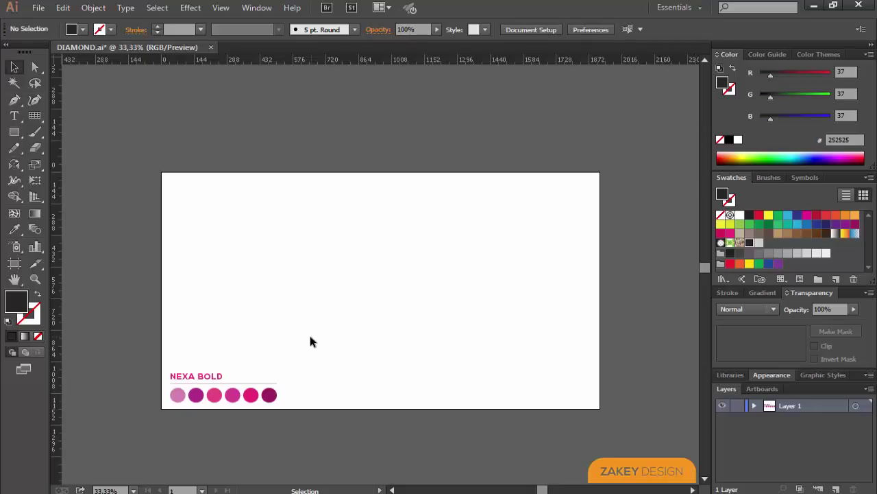
Draw a large dark charcoal hexagon at the artboard centre with the Polygon Tool, then deselect it.
click(14, 134)
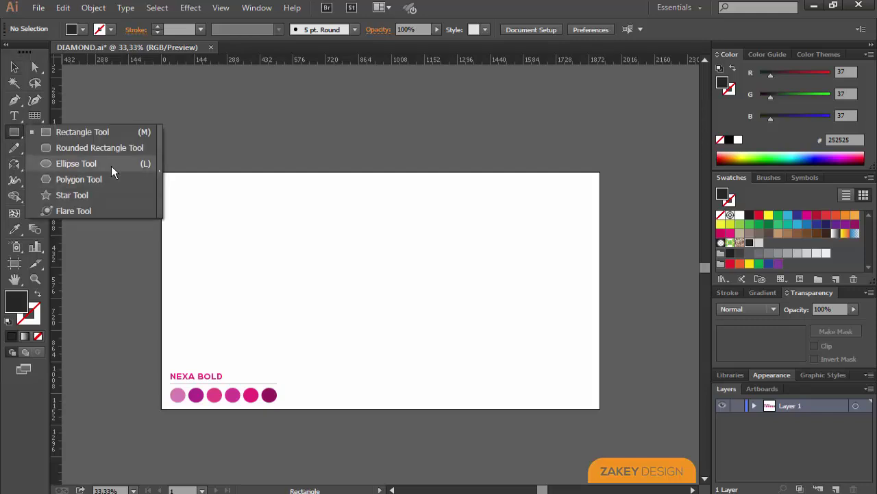
click(130, 180)
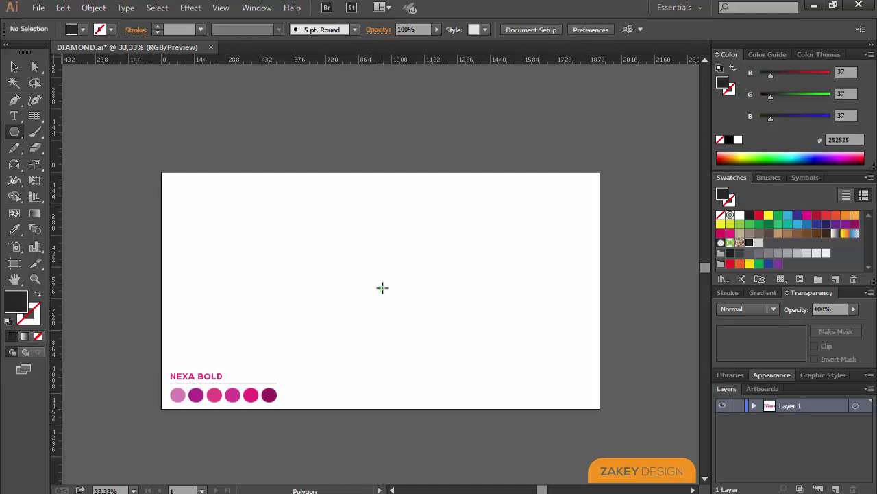
mouse_move(381, 291)
mouse_down()
mouse_move(428, 363)
mouse_move(410, 333)
mouse_up()
key(v)
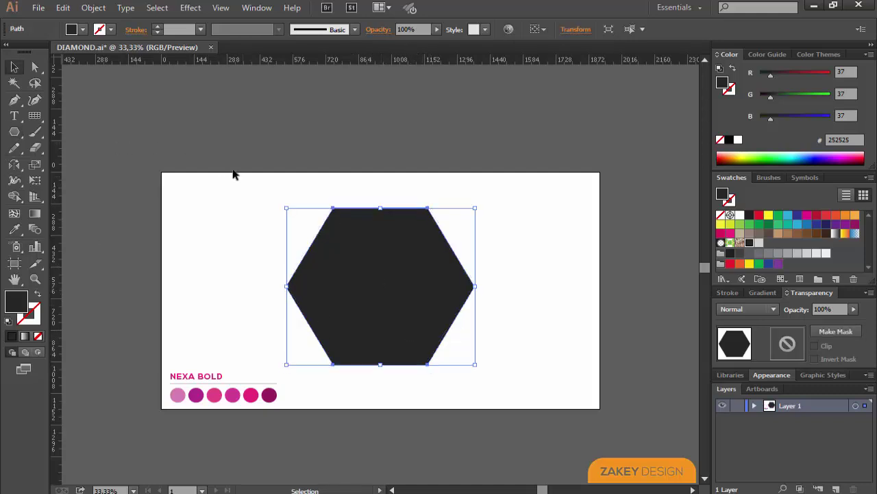
click(256, 211)
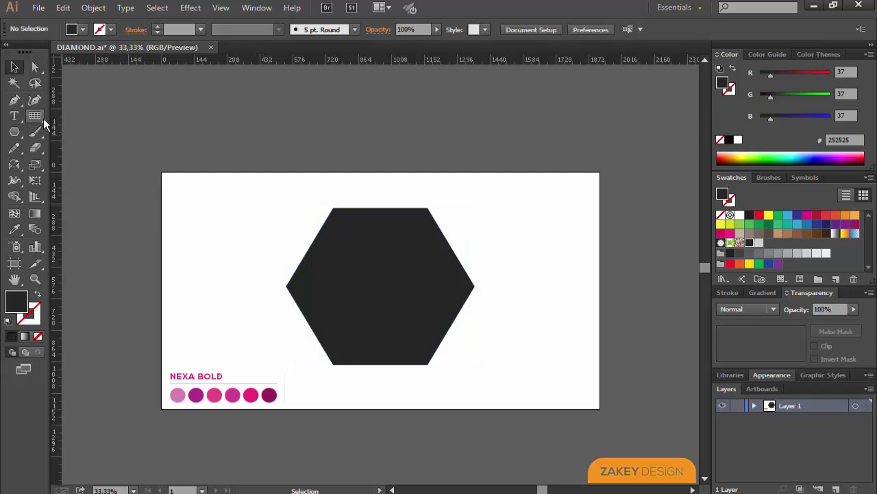
Create a rectangular grid with 5 horizontal dividers on the canvas.
drag(42, 117, 145, 163)
click(173, 183)
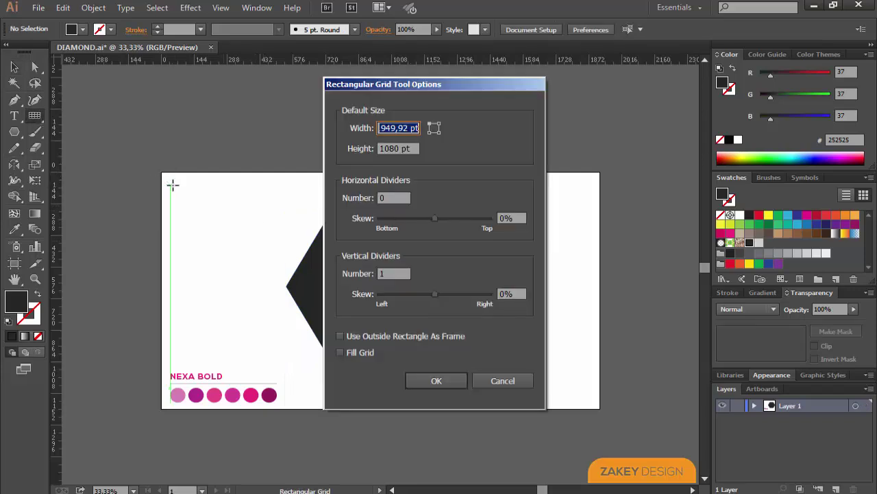
click(401, 198)
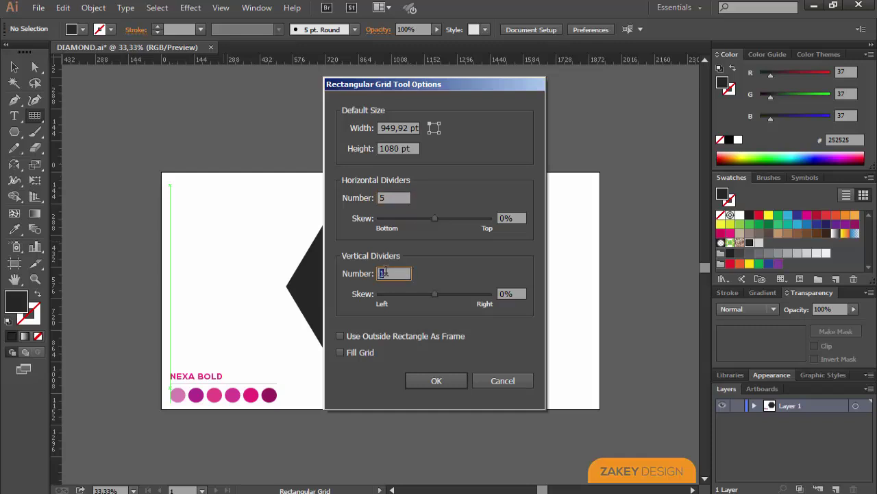
click(394, 273)
text(0)
click(433, 379)
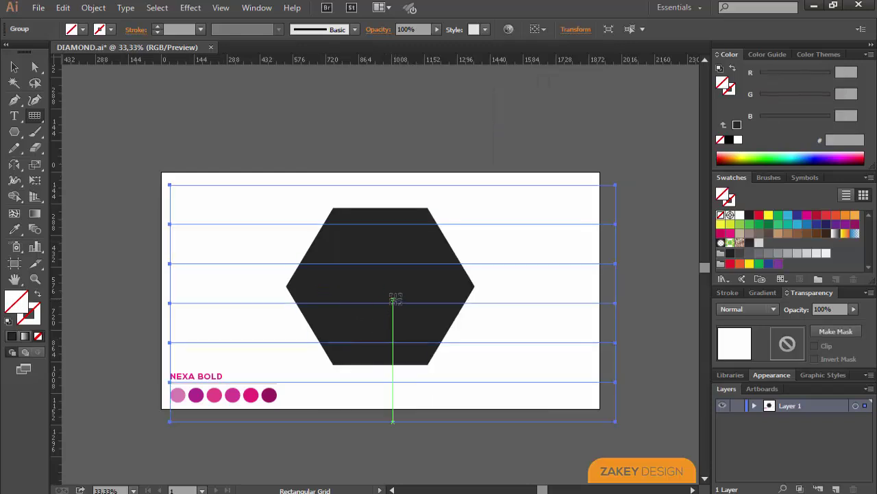
Resize the grid so its edges match the hexagon's bounds.
key(v)
drag(616, 422, 474, 364)
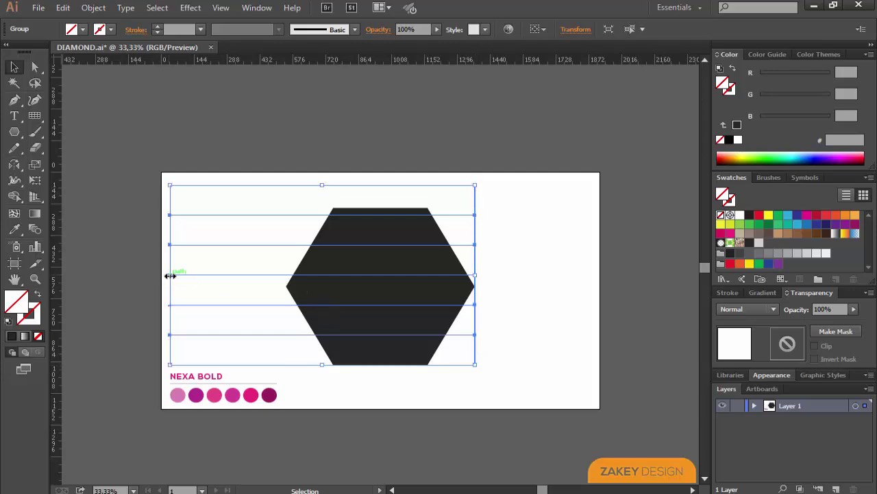
drag(170, 275, 286, 290)
drag(376, 185, 381, 208)
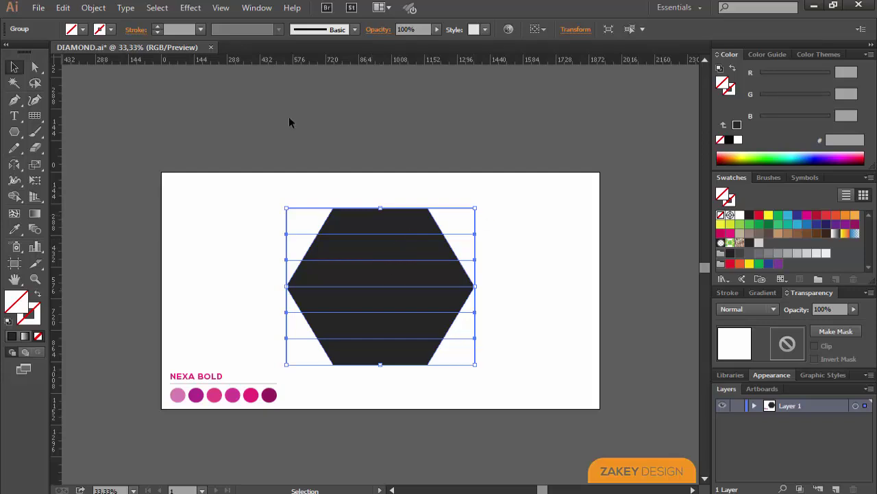
Add a 60° rotated copy of the grid using Transform Each.
click(98, 10)
mouse_move(106, 22)
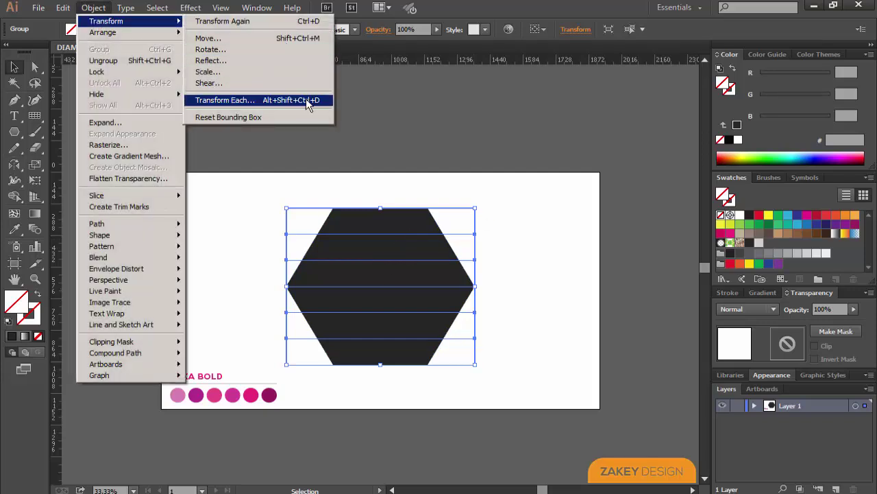
click(294, 96)
click(653, 241)
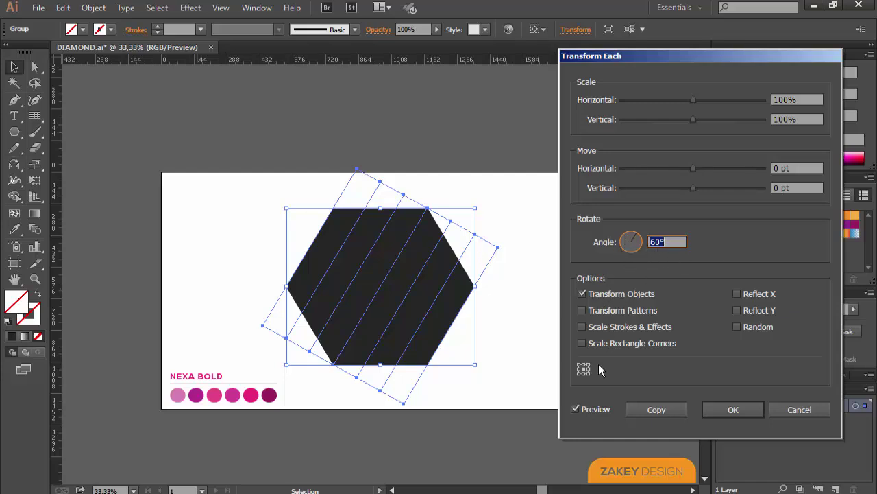
click(664, 410)
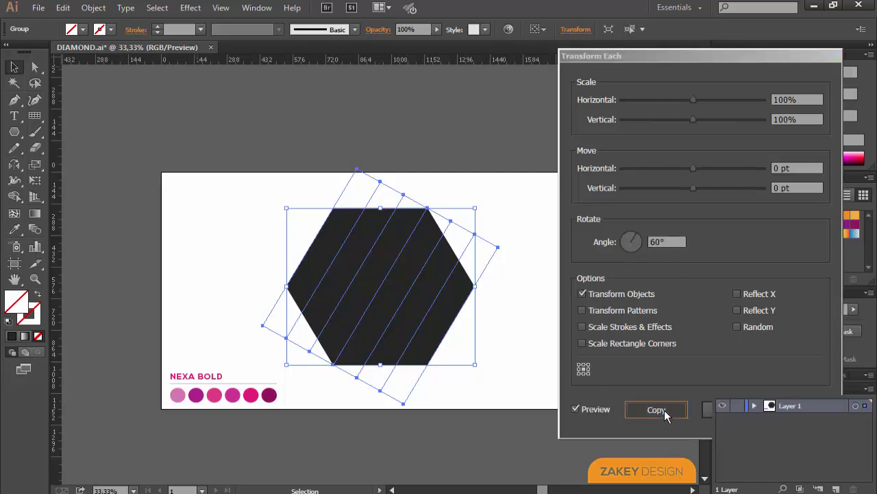
Add a reflected copy of the rotated grid and select the hexagon with all grid lines.
right_click(490, 248)
mouse_move(519, 325)
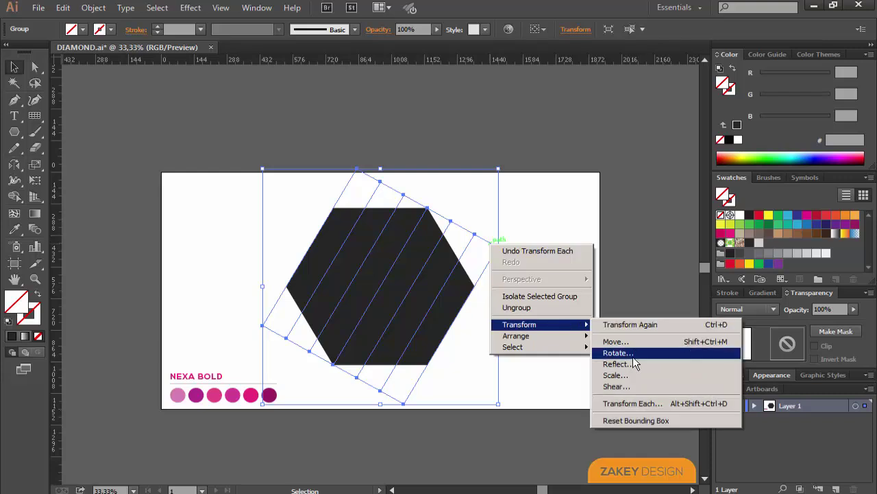
click(633, 363)
click(554, 347)
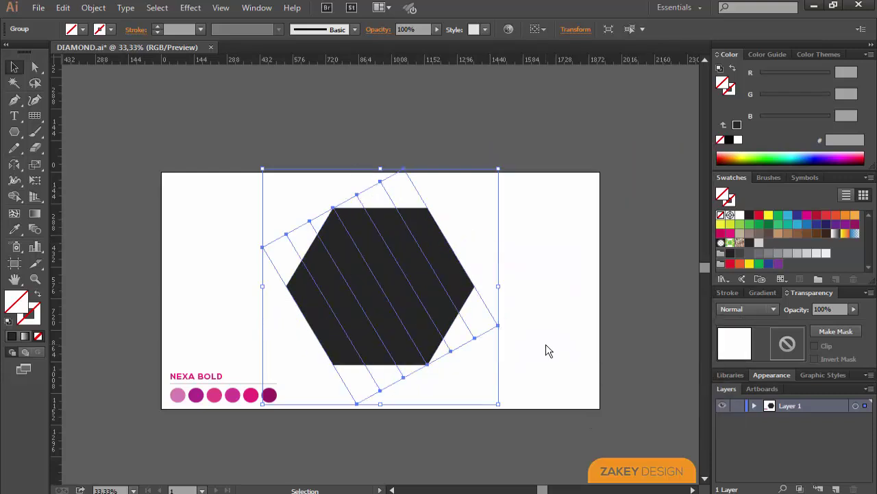
drag(266, 163, 534, 319)
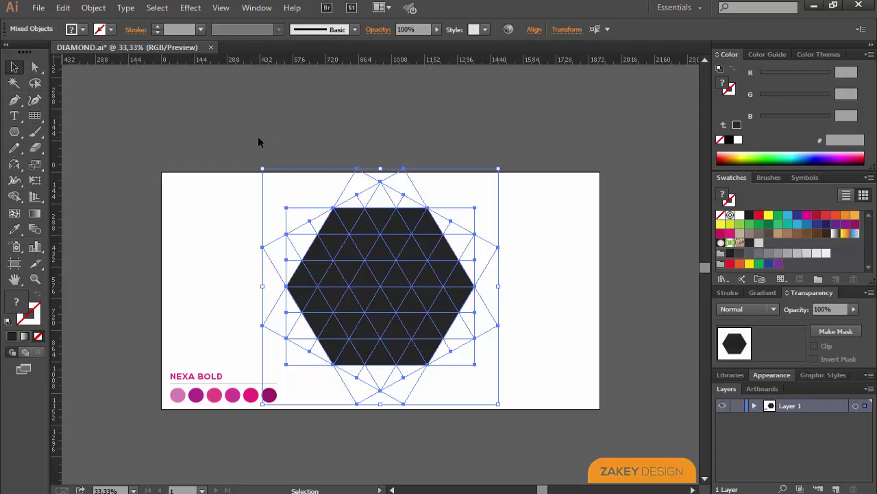
Divide the hexagon along the lattice lines with Pathfinder, then fit the artboard in view.
click(256, 12)
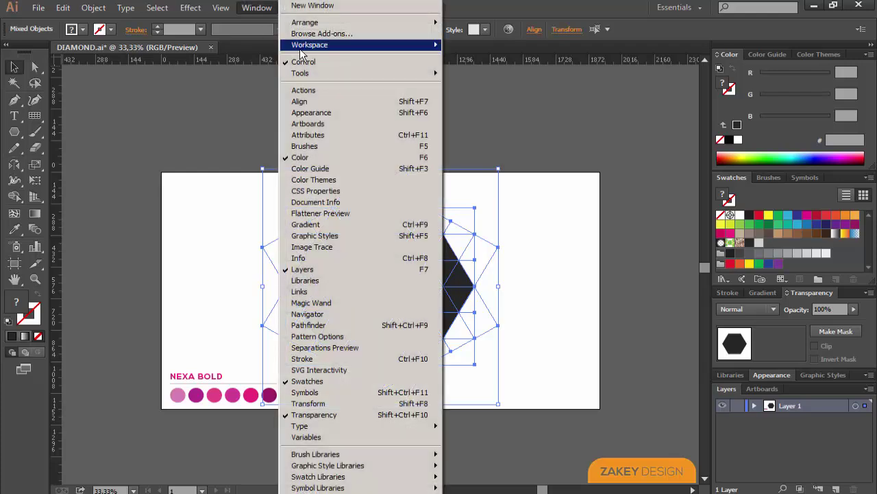
click(396, 329)
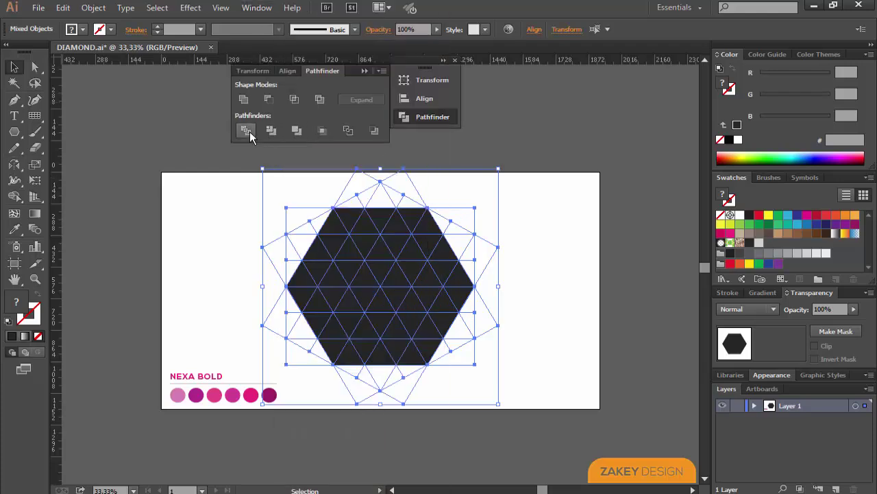
click(248, 132)
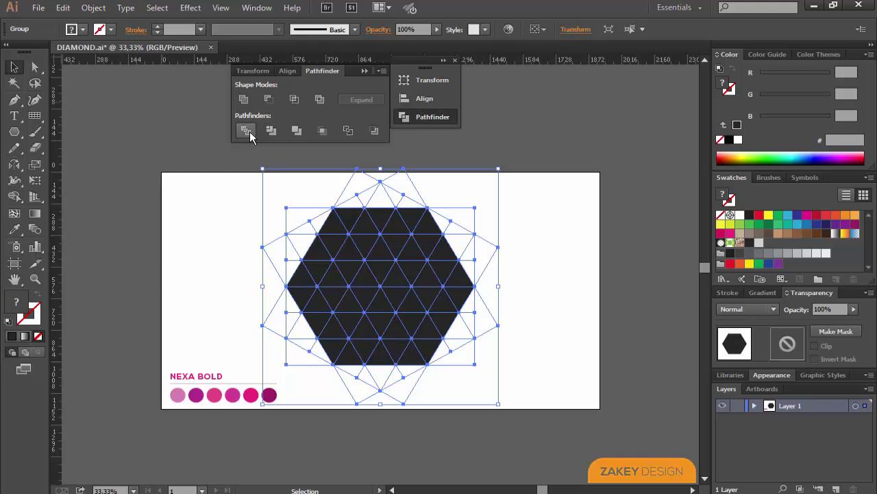
click(454, 61)
click(499, 121)
key(ctrl+equal)
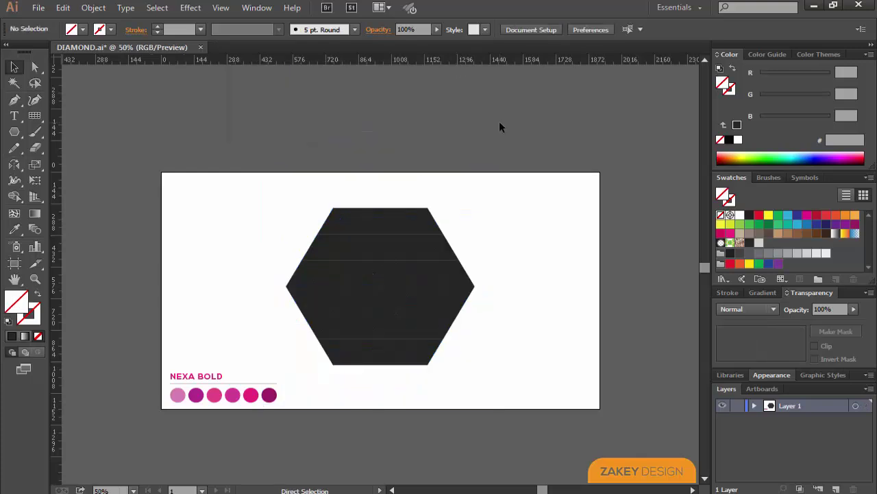
key(ctrl+equal)
key(ctrl+0)
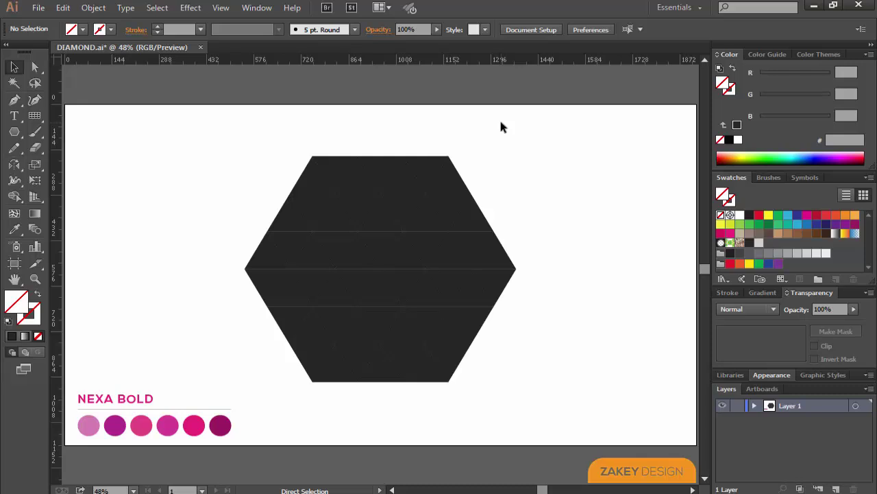
Move four triangle pieces into place to fill the diamond's notches.
mouse_move(350, 176)
mouse_down()
mouse_move(327, 216)
mouse_move(315, 198)
mouse_move(412, 192)
mouse_move(456, 209)
mouse_move(472, 237)
mouse_up()
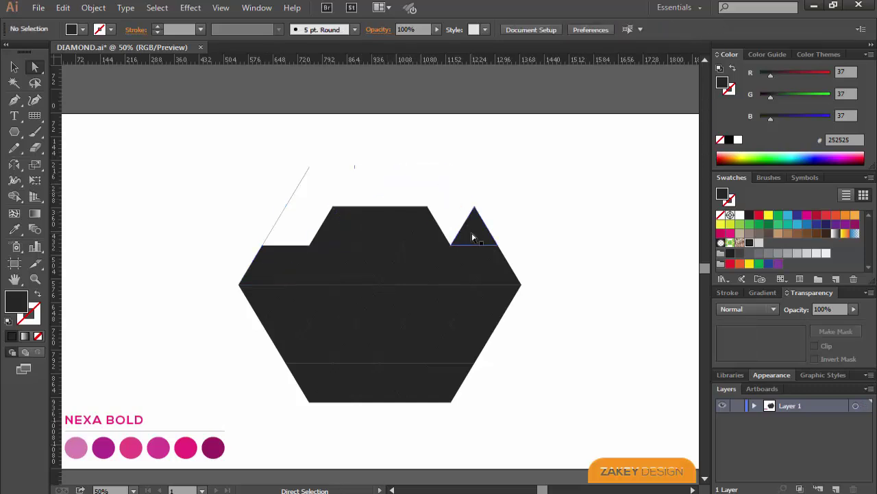
mouse_move(504, 274)
mouse_down()
mouse_move(462, 277)
mouse_move(495, 296)
mouse_move(451, 296)
mouse_up()
mouse_move(450, 346)
mouse_down()
mouse_move(452, 328)
mouse_move(477, 318)
mouse_move(412, 320)
mouse_up()
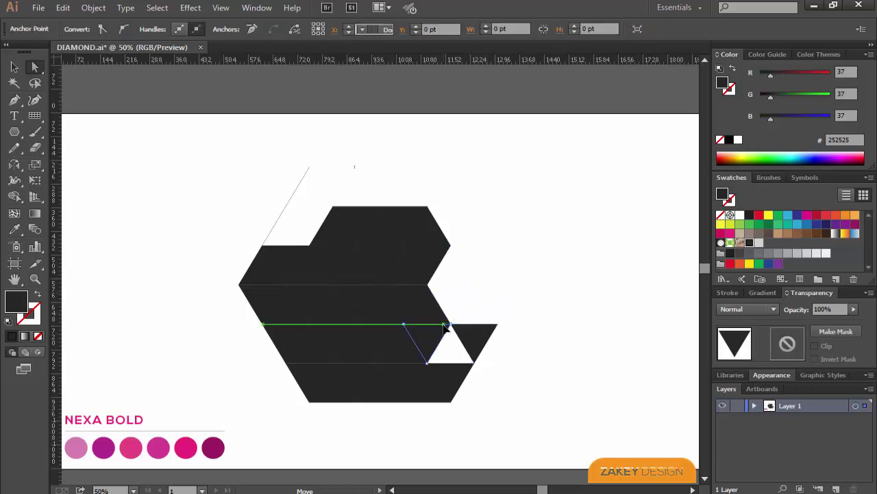
mouse_move(424, 290)
mouse_down()
mouse_move(426, 363)
mouse_move(301, 267)
mouse_up()
Delete the extra upper-left and bottom-left triangle pieces.
click(224, 211)
drag(224, 211, 287, 300)
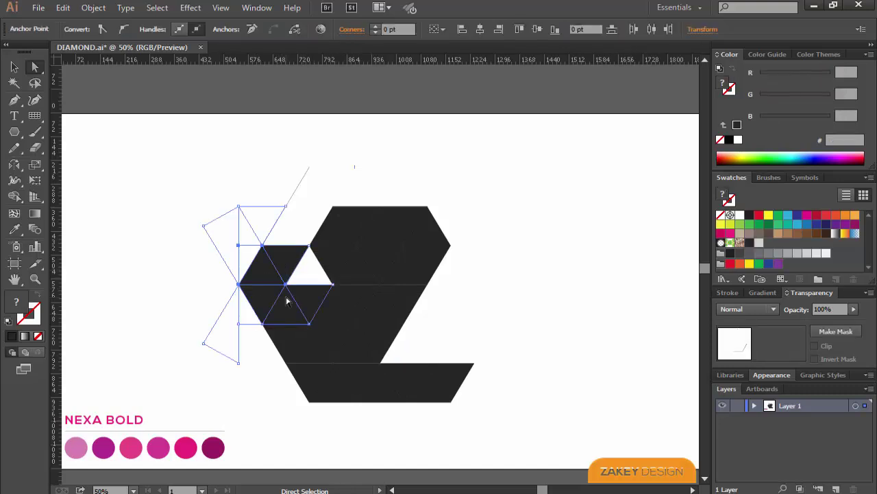
key(Delete)
mouse_move(242, 264)
mouse_down()
mouse_move(299, 372)
mouse_move(363, 383)
mouse_up()
click(363, 383)
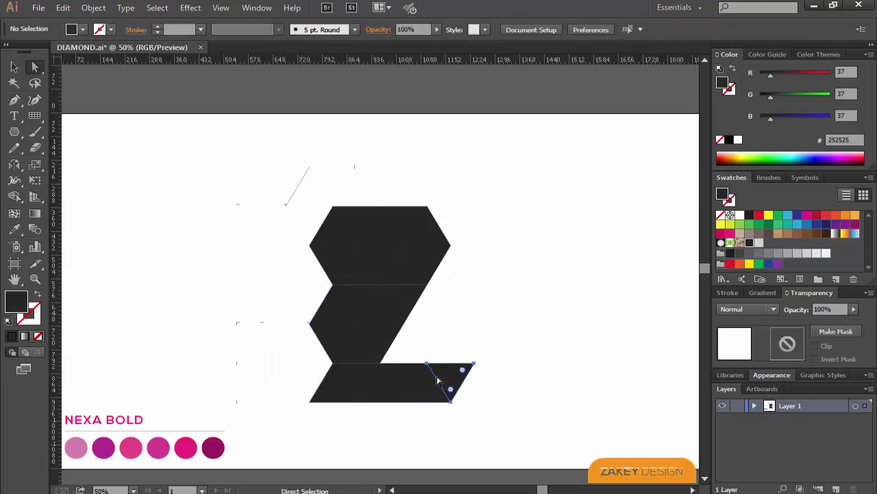
click(334, 391)
key(Delete)
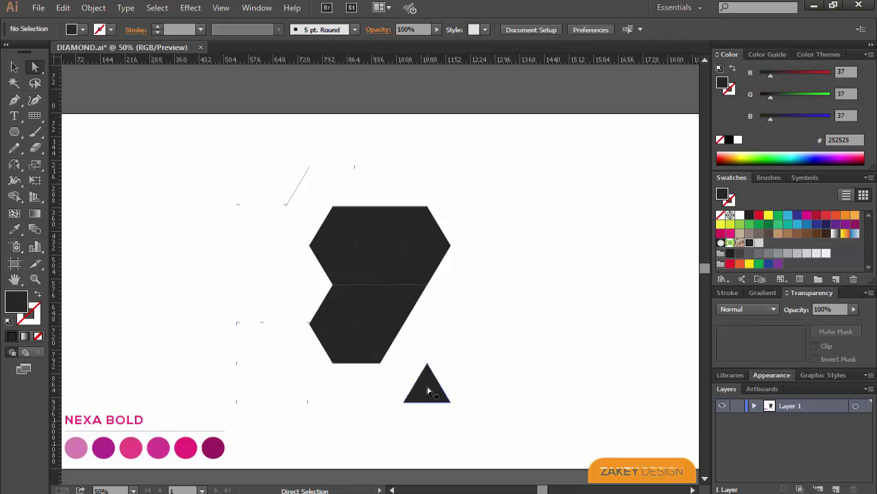
Move the right triangle into the middle block, remove the leftover white triangle, and select all diamond pieces.
mouse_move(425, 389)
mouse_down()
mouse_move(351, 343)
mouse_move(334, 264)
mouse_up()
key(Delete)
drag(252, 185, 300, 214)
drag(182, 143, 499, 404)
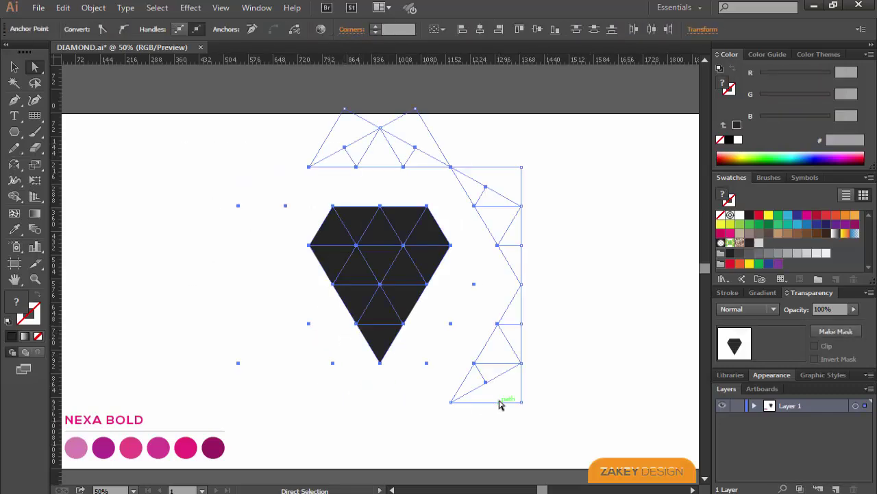
Delete the stray triangle pieces above, right of and below the diamond.
drag(274, 118, 519, 186)
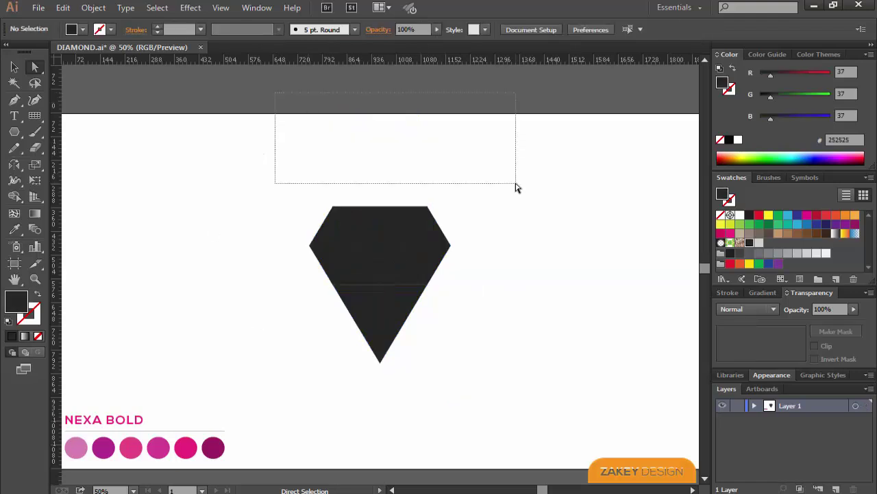
key(Delete)
drag(554, 161, 472, 411)
key(Delete)
mouse_move(567, 168)
mouse_down()
mouse_move(470, 408)
mouse_move(288, 381)
mouse_up()
key(Delete)
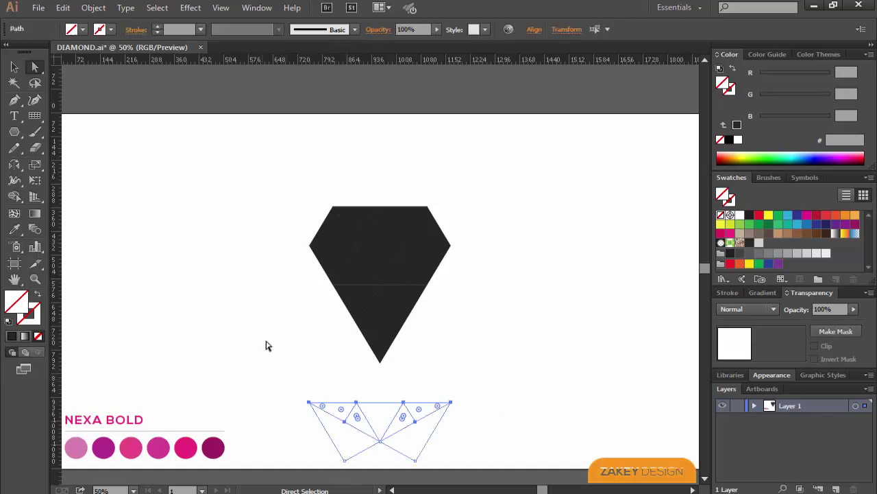
key(Delete)
drag(212, 231, 293, 391)
Check the diamond's pieces for any remaining strays and clear the selection.
drag(240, 184, 578, 421)
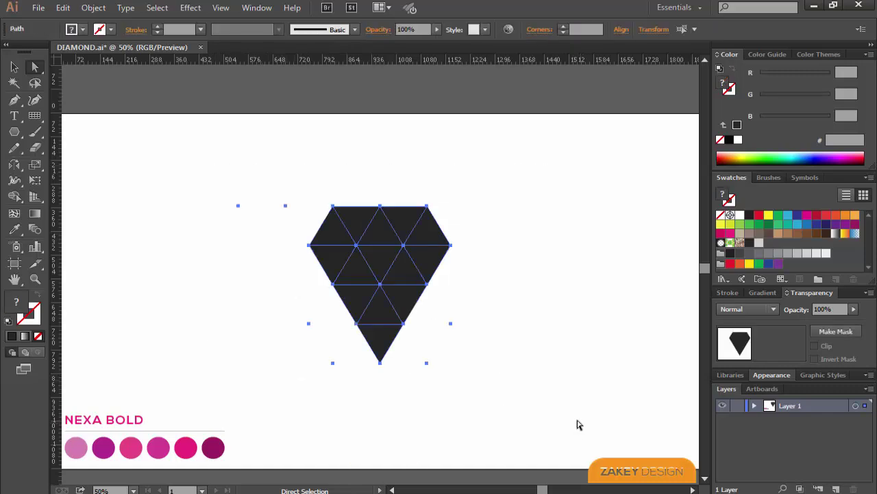
drag(188, 166, 298, 236)
drag(268, 360, 363, 410)
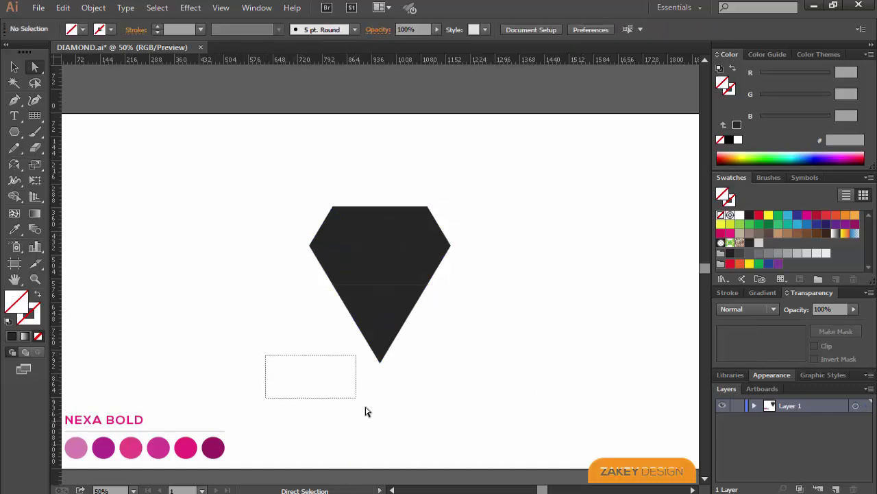
drag(537, 408, 404, 355)
drag(222, 133, 556, 408)
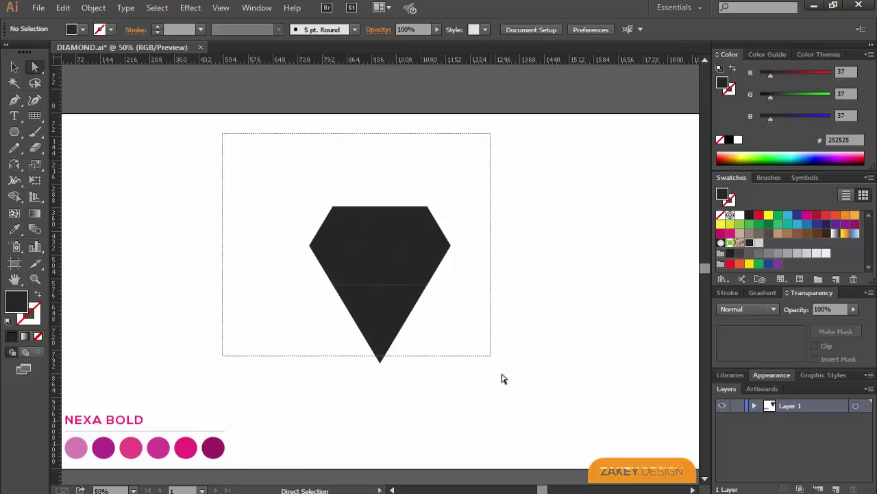
drag(507, 288, 438, 355)
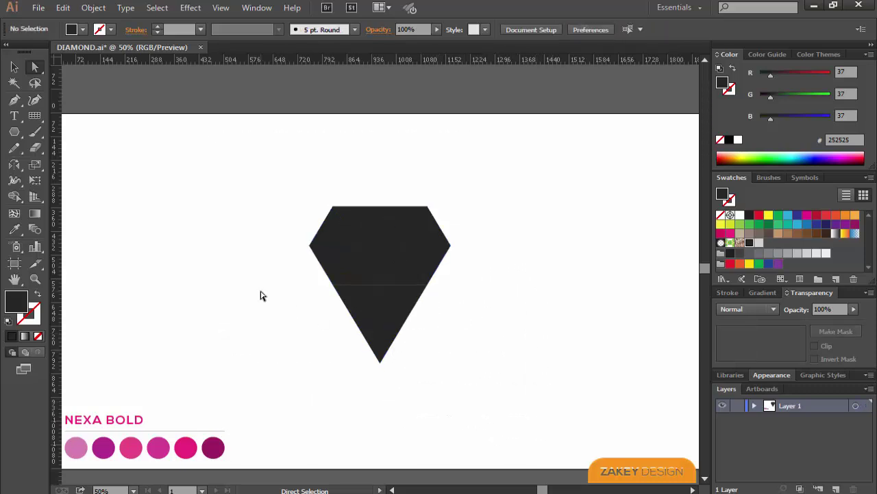
drag(260, 296, 315, 350)
click(315, 350)
Fill the small top-left facet with the lightest pink and the top-middle facet with magenta.
scroll(292, 220, down, 2)
click(334, 201)
drag(542, 491, 534, 490)
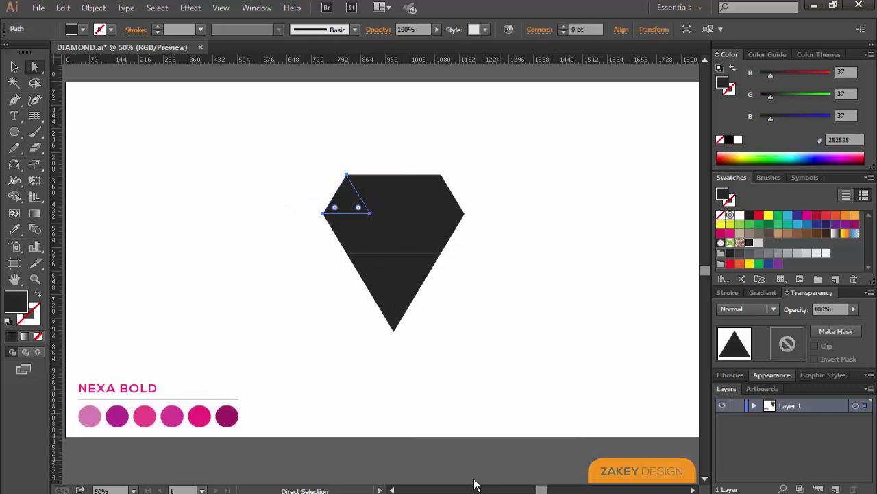
key(i)
click(89, 415)
key(a)
click(368, 187)
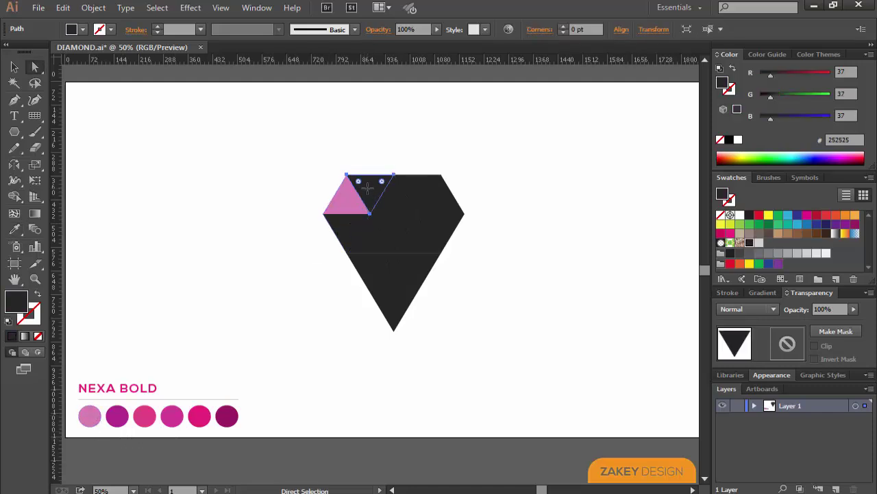
key(i)
click(116, 415)
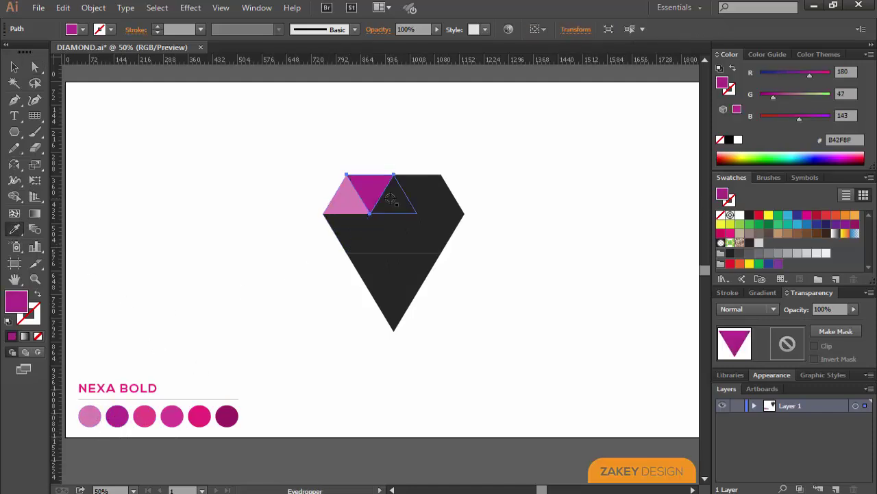
key(a)
Fill the remaining three top-row facets with pinks sampled from the palette circles.
click(396, 199)
key(i)
click(171, 416)
key(a)
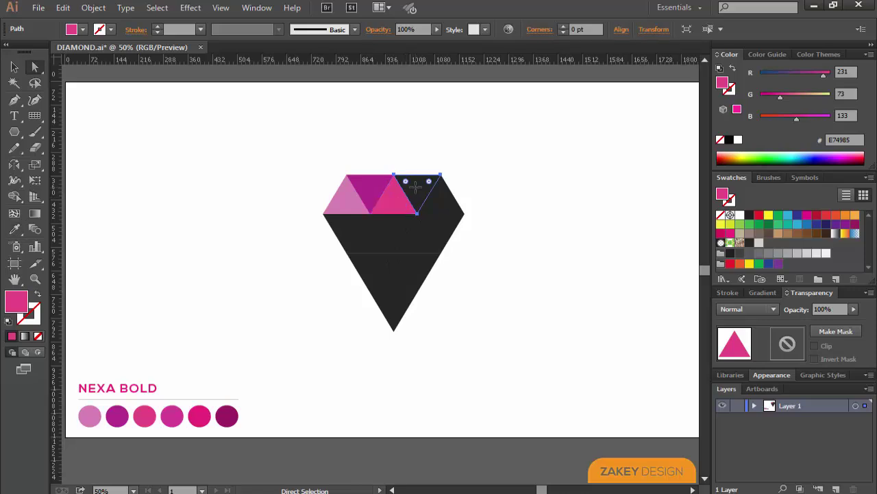
click(418, 190)
key(i)
click(199, 415)
key(a)
click(448, 200)
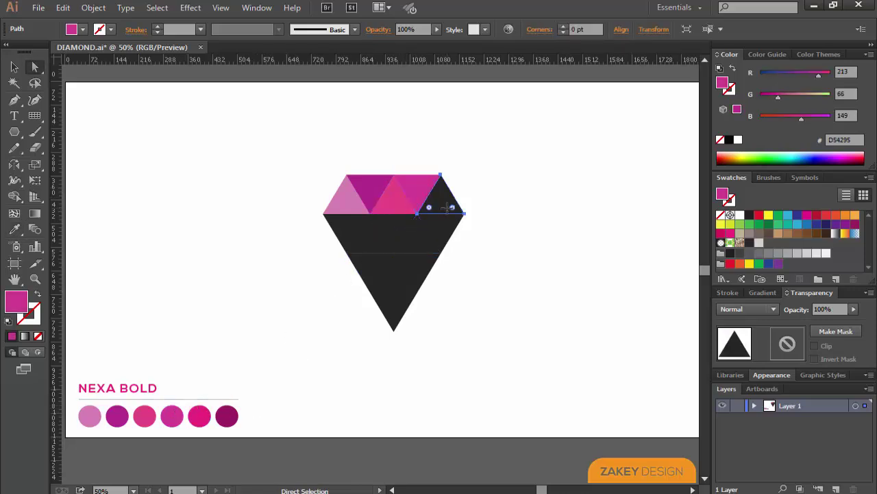
key(i)
click(200, 416)
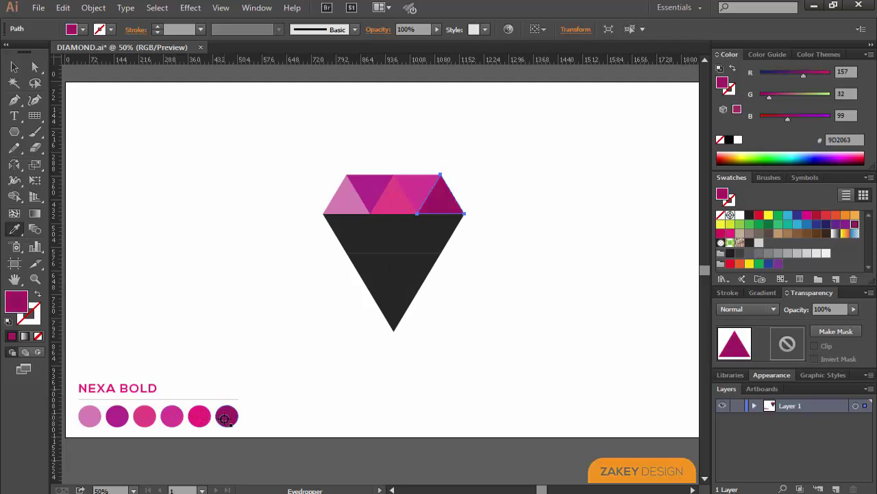
key(a)
click(354, 227)
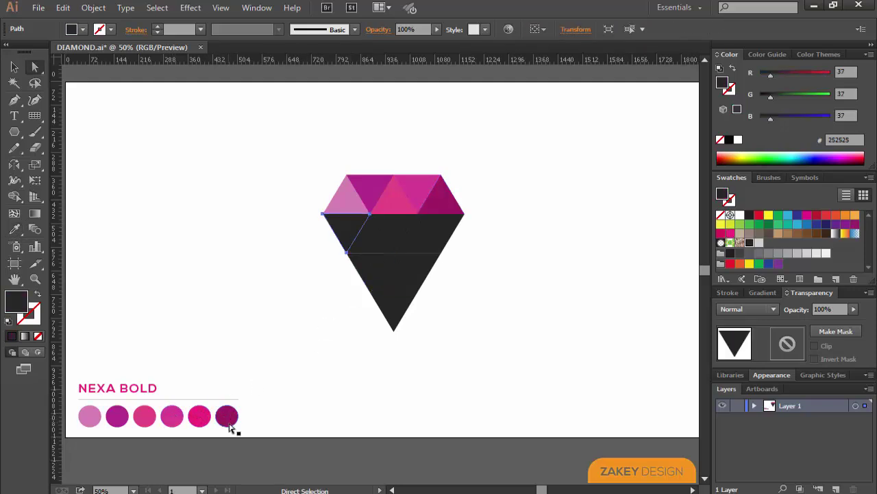
Colour the second row's left facet magenta, the next facet pink, and the inverted middle facet a palette shade.
key(i)
click(118, 415)
key(a)
click(374, 243)
key(i)
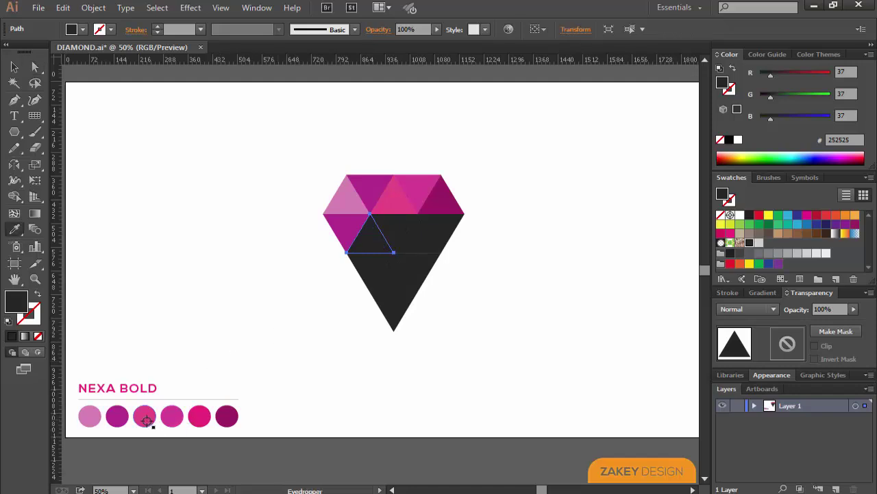
click(146, 421)
key(a)
click(392, 234)
key(i)
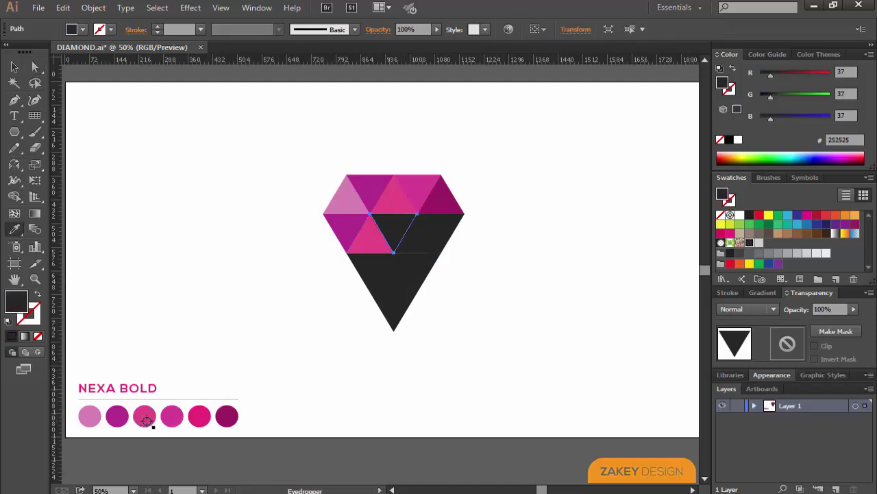
click(170, 414)
Fill the facet right of the middle and the right inverted facet with palette pinks.
key(a)
click(418, 237)
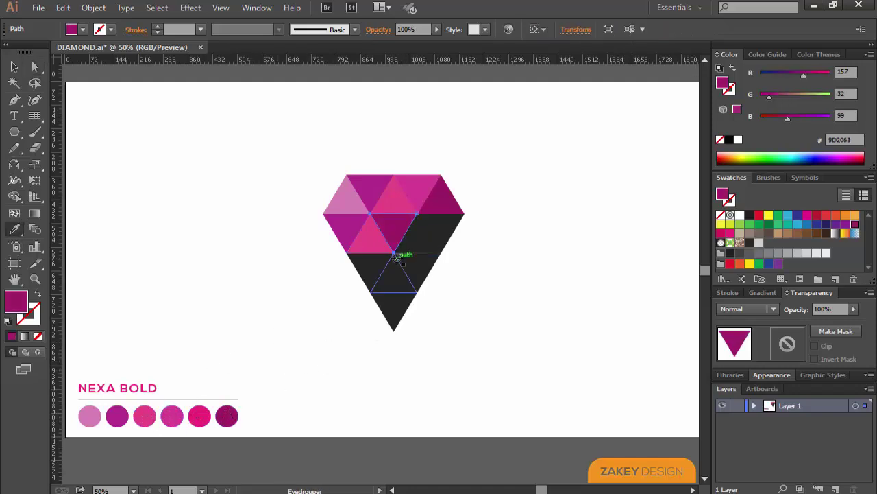
key(i)
click(196, 415)
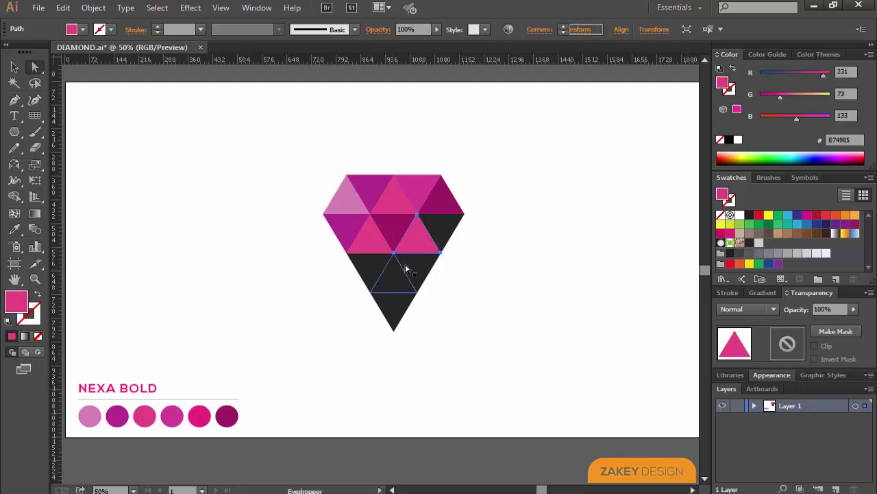
key(a)
click(442, 230)
key(i)
click(172, 415)
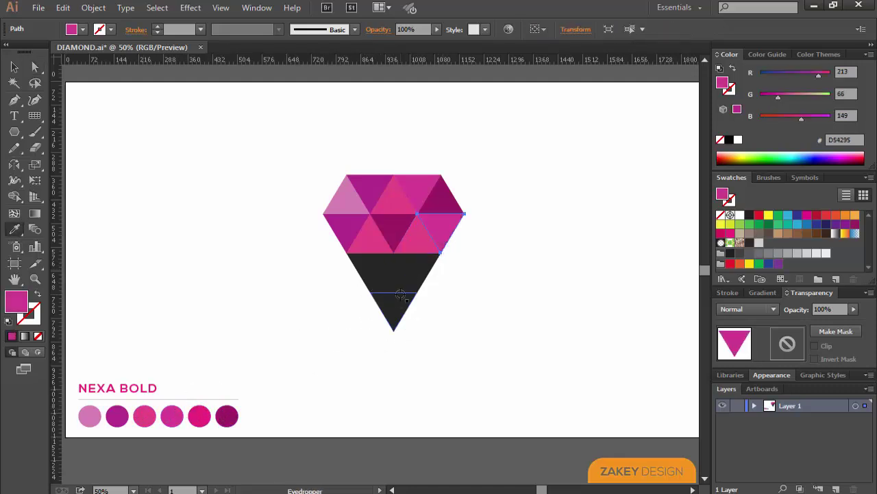
key(a)
click(462, 337)
Undo a stray change, then fill the lower-left facet lightest pink and the third-row middle facet magenta.
click(425, 234)
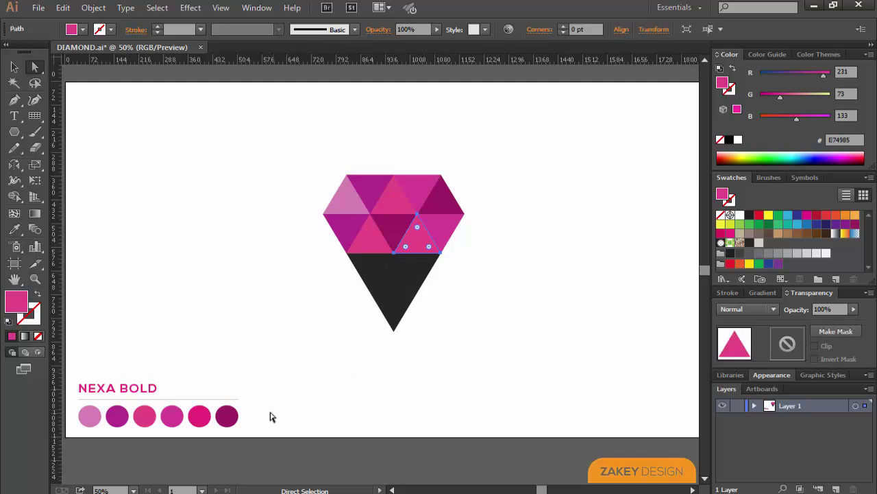
key(i)
right_click(364, 270)
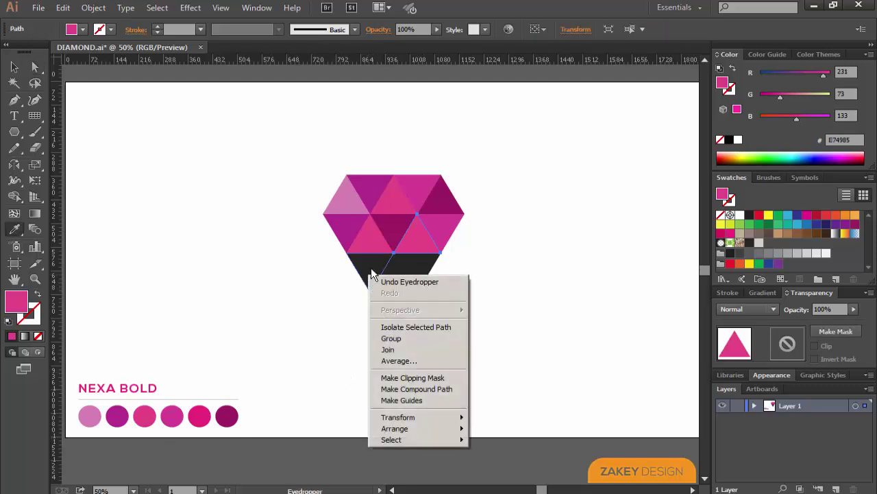
click(370, 262)
key(ctrl+z)
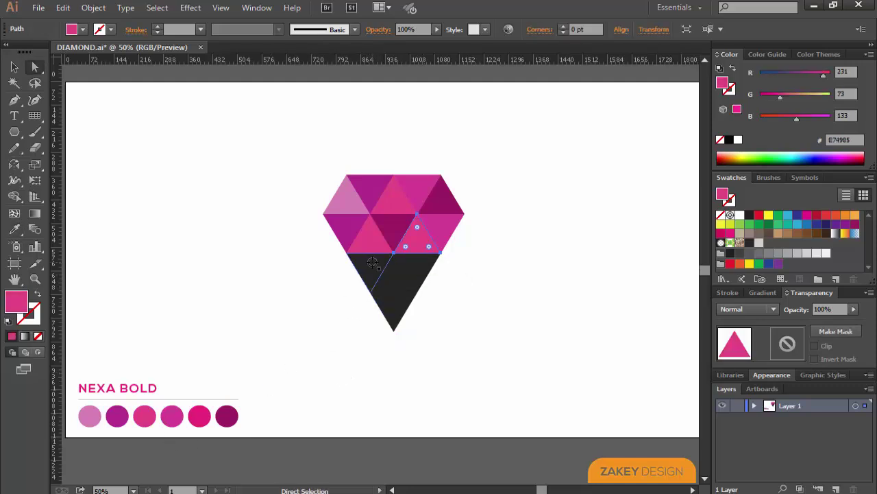
click(371, 263)
key(i)
click(339, 199)
key(a)
click(394, 278)
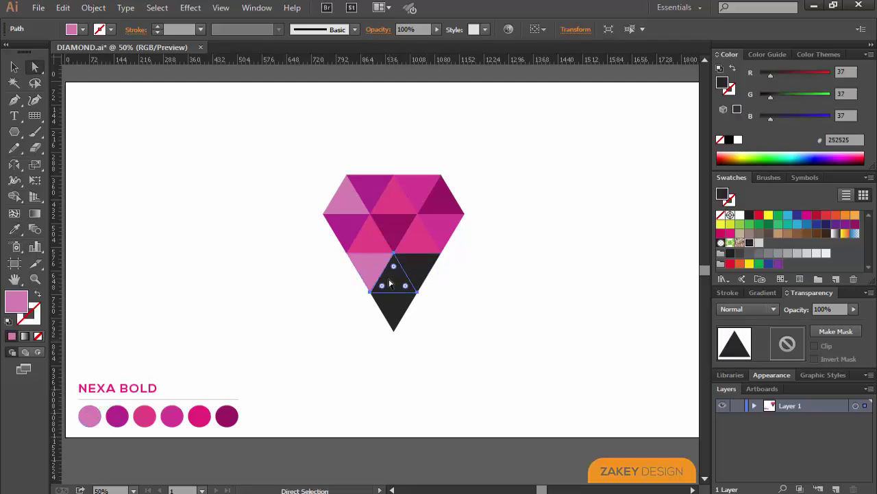
key(i)
click(116, 415)
key(a)
Give the right third-row facet dark magenta and the bottom triangle the fourth circle's pink.
click(415, 268)
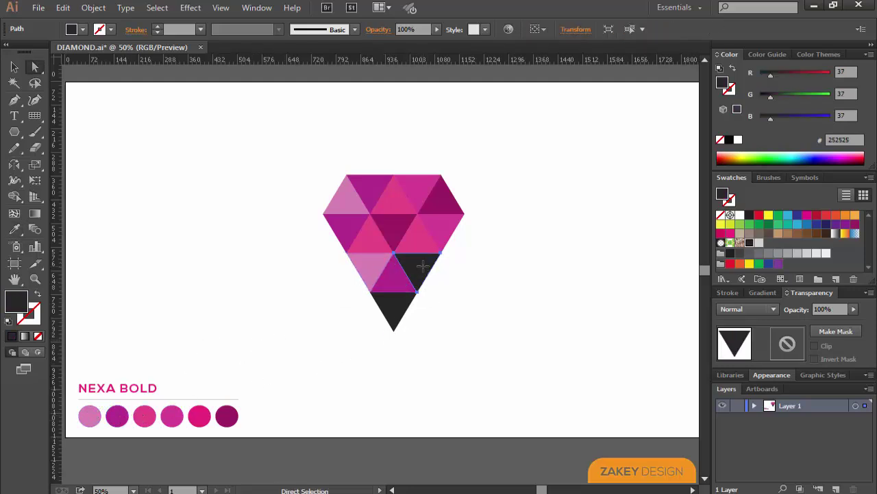
key(i)
click(227, 416)
key(a)
click(444, 345)
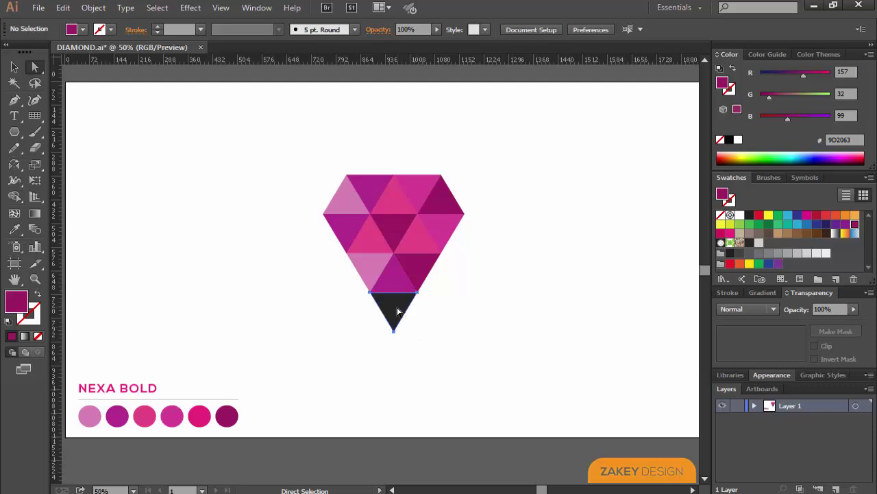
click(398, 312)
key(i)
click(171, 416)
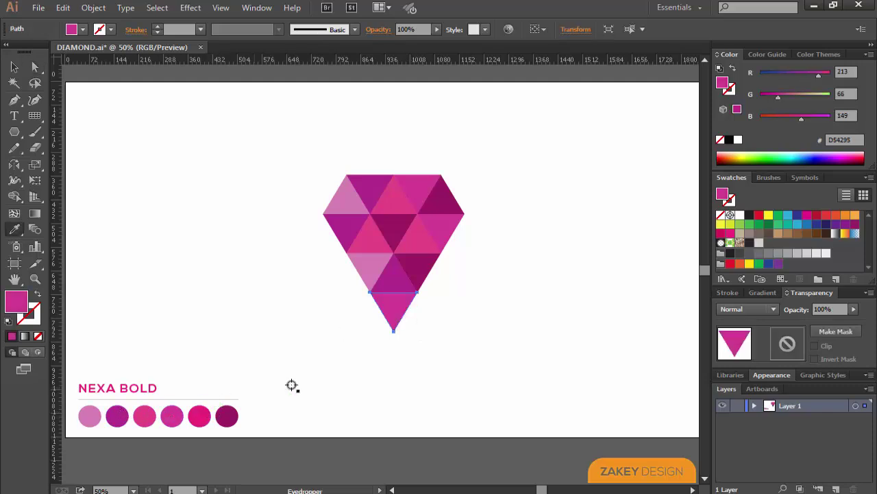
key(v)
click(416, 388)
Make the diamond slightly shorter by dragging its bottom-centre handle up.
drag(317, 150, 497, 311)
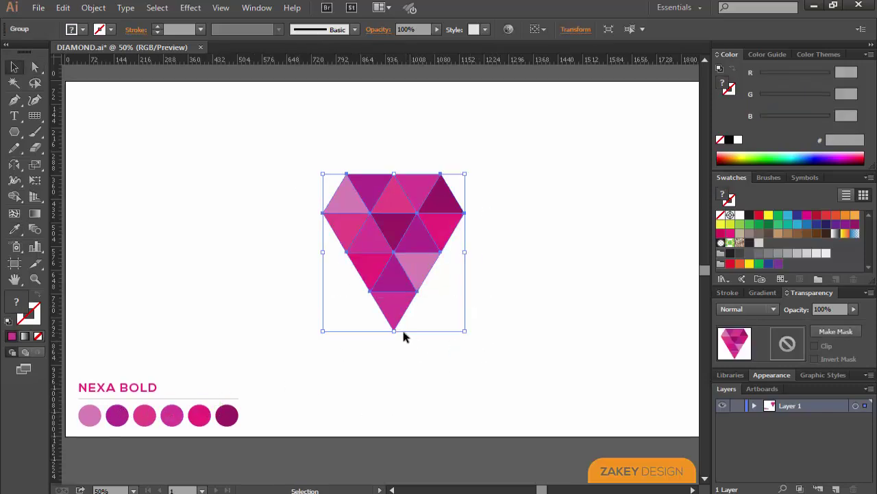
click(477, 324)
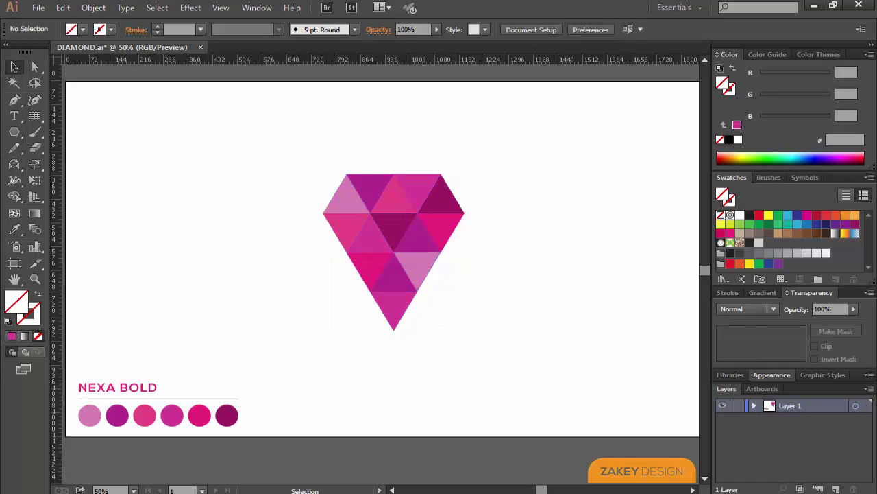
drag(310, 134, 508, 339)
drag(395, 329, 394, 317)
click(443, 349)
Readjust the diamond's bottom edge and move the whole gem about 42 px higher.
scroll(443, 350, up, 2)
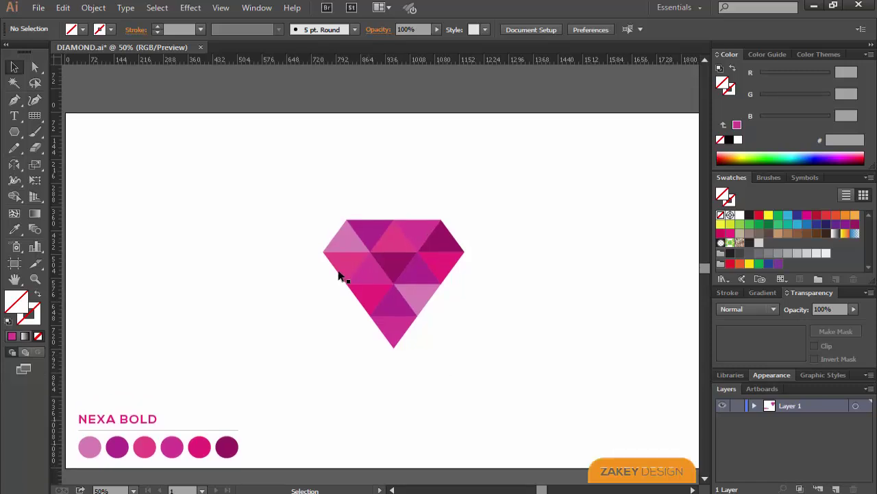
drag(263, 176, 503, 363)
drag(393, 347, 393, 359)
click(462, 384)
drag(275, 184, 462, 378)
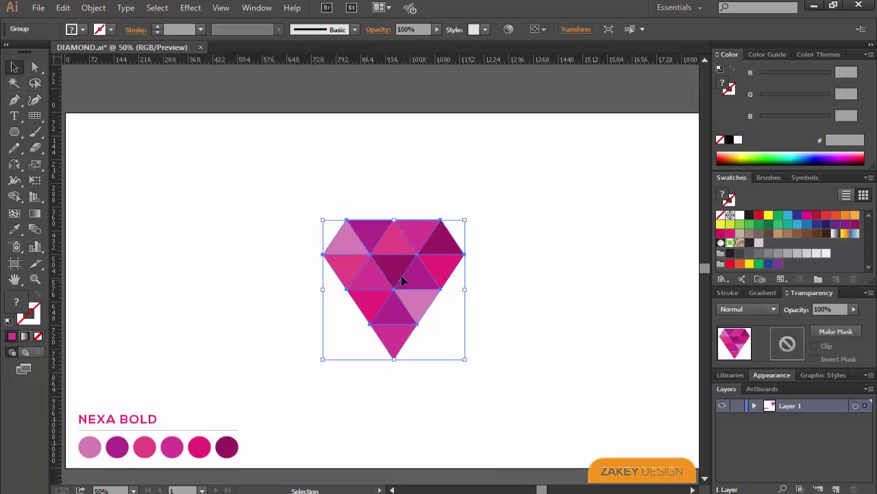
drag(402, 279, 402, 251)
click(484, 259)
Type DIAMOND below the gem, colour it with the NEXA BOLD pink, and centre it.
key(t)
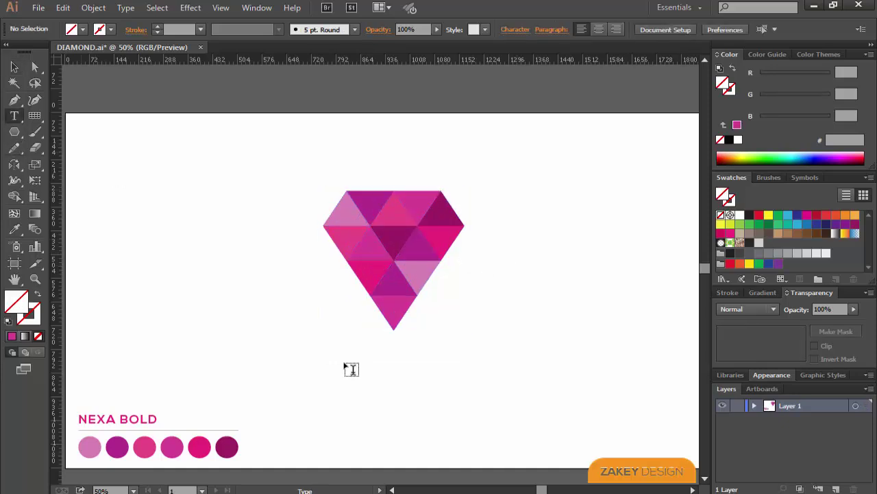
click(333, 351)
text(DIAMOND)
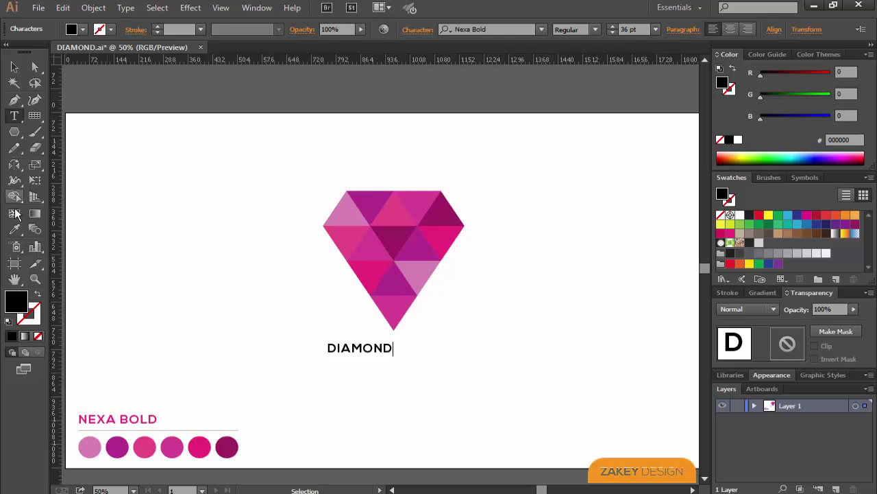
click(14, 66)
click(15, 229)
click(153, 418)
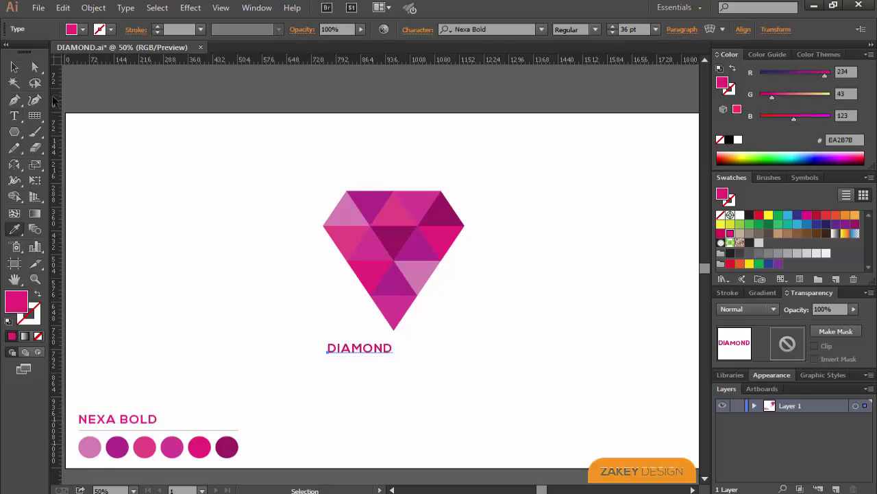
click(14, 66)
drag(375, 353, 407, 352)
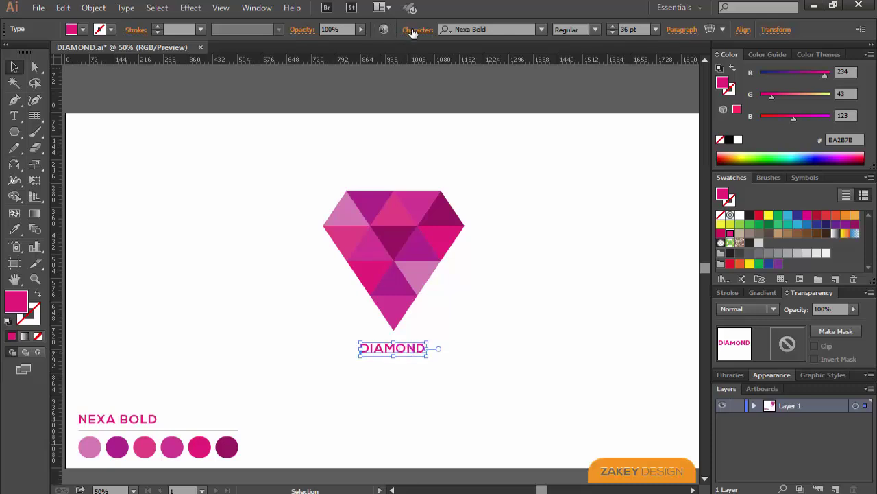
Set DIAMOND to tracking 100 and 48 pt, then re-centre it under the gem.
click(415, 30)
click(422, 128)
click(435, 321)
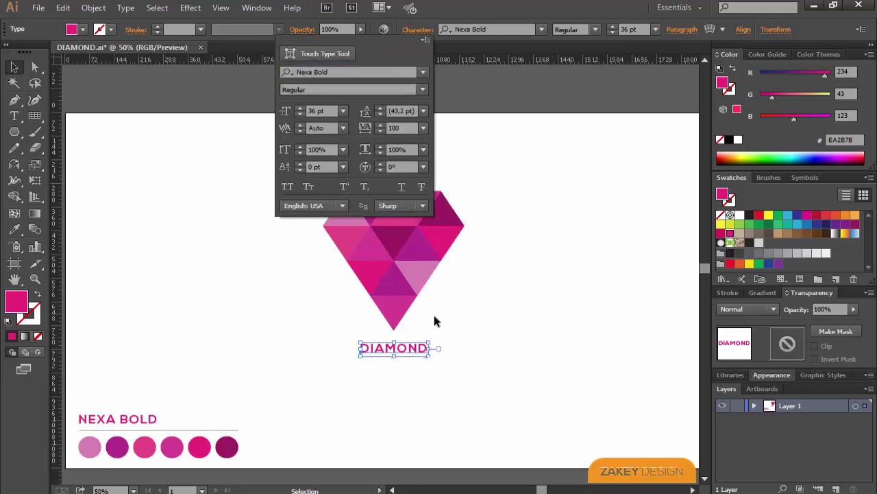
click(423, 128)
click(447, 305)
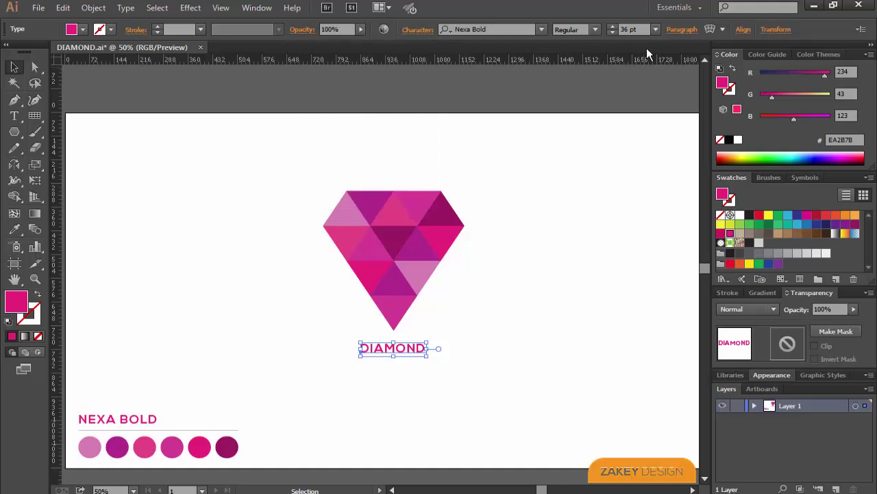
click(655, 30)
click(686, 240)
click(637, 283)
mouse_move(430, 355)
mouse_down()
mouse_move(404, 356)
mouse_move(424, 356)
mouse_up()
click(425, 389)
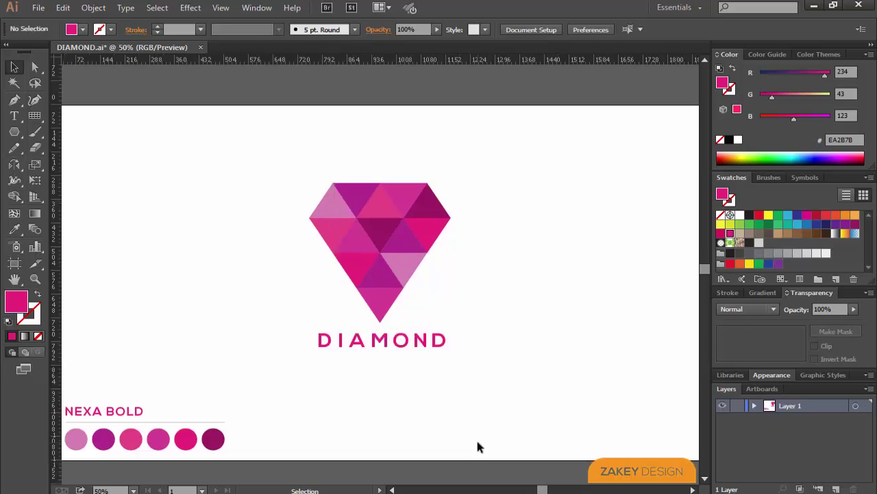
Add a black GEOMETRIC text line left of the gem, trying an Arc warp but cancelling it.
click(17, 115)
text(G)
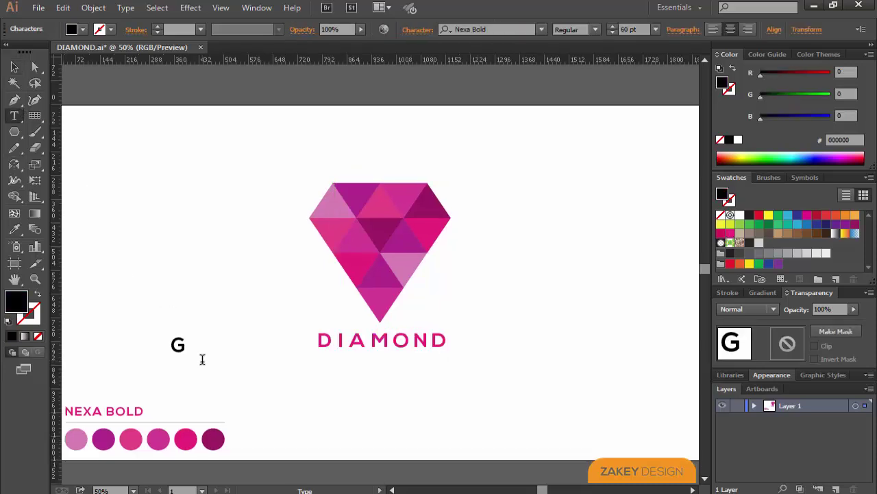
text(EOMETRIC)
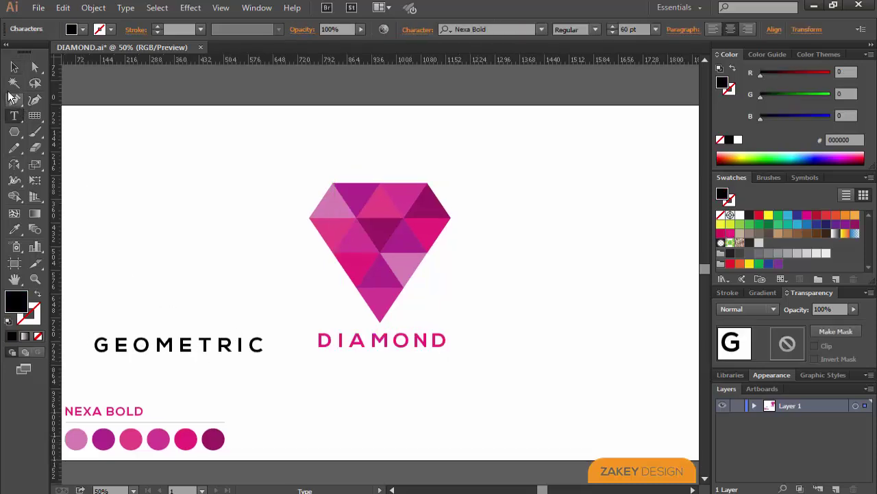
click(13, 66)
click(717, 29)
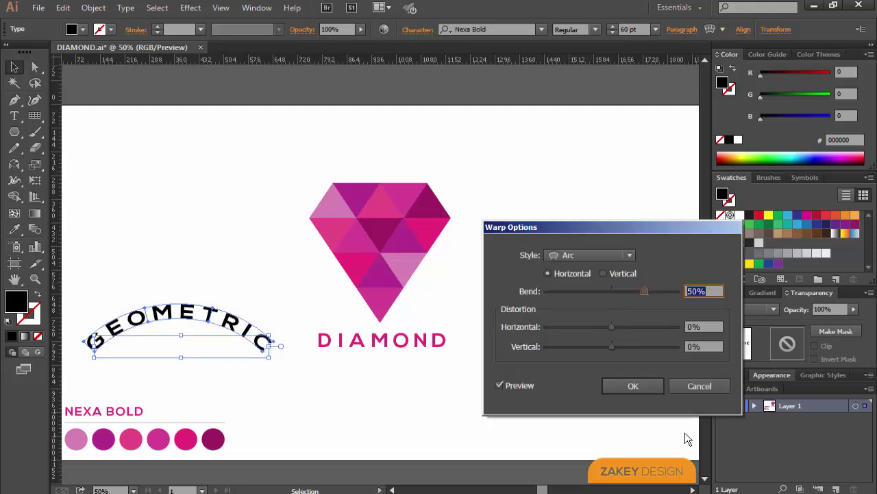
click(706, 384)
click(725, 29)
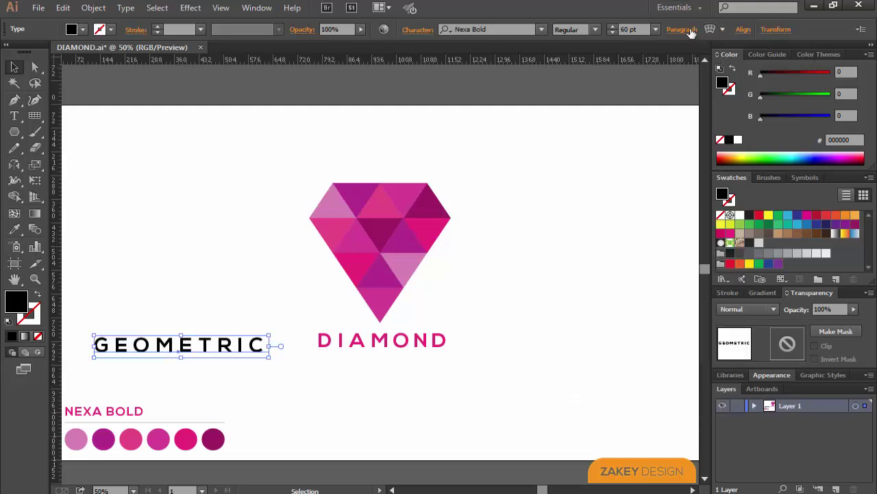
Drag the GEOMETRIC text to sit centred beneath DIAMOND.
click(686, 30)
click(15, 66)
click(254, 423)
drag(214, 351, 426, 370)
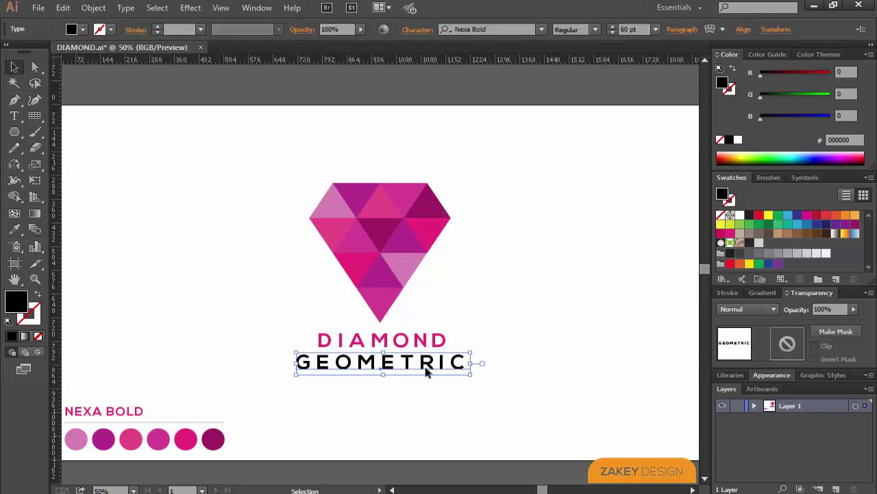
Size GEOMETRIC to 36 pt after trying 18 and 24 pt.
click(656, 29)
click(674, 177)
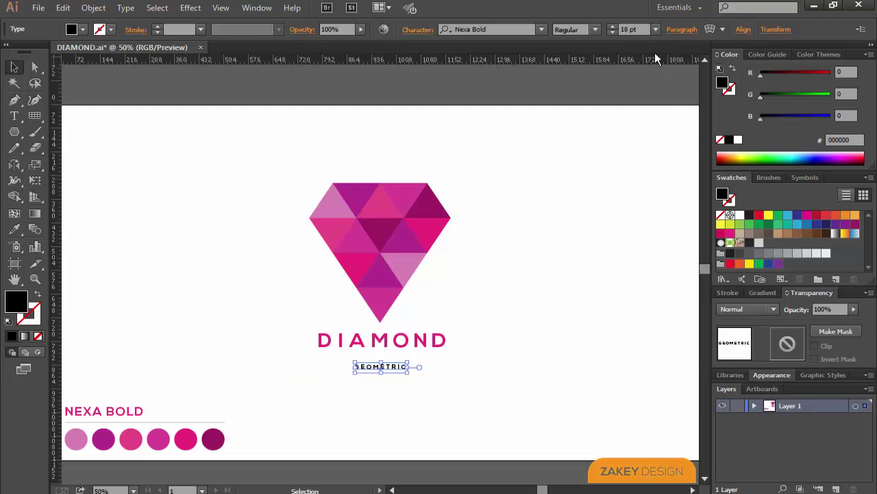
click(685, 203)
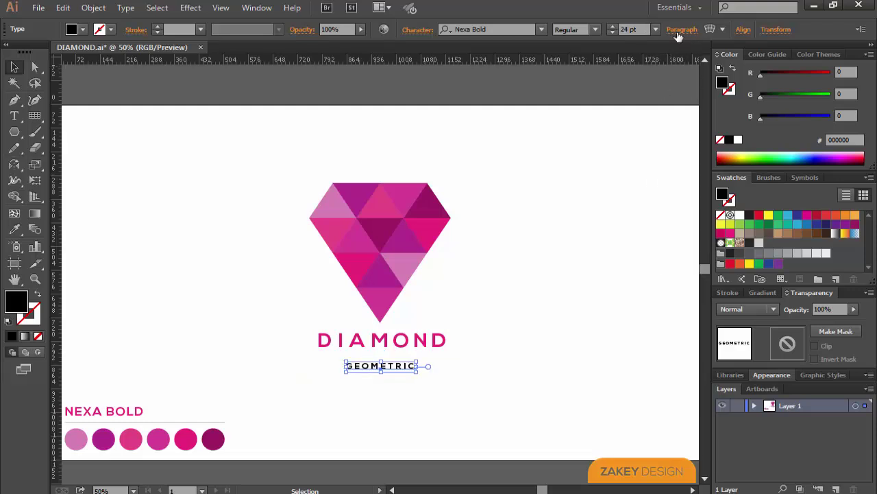
click(656, 29)
click(668, 217)
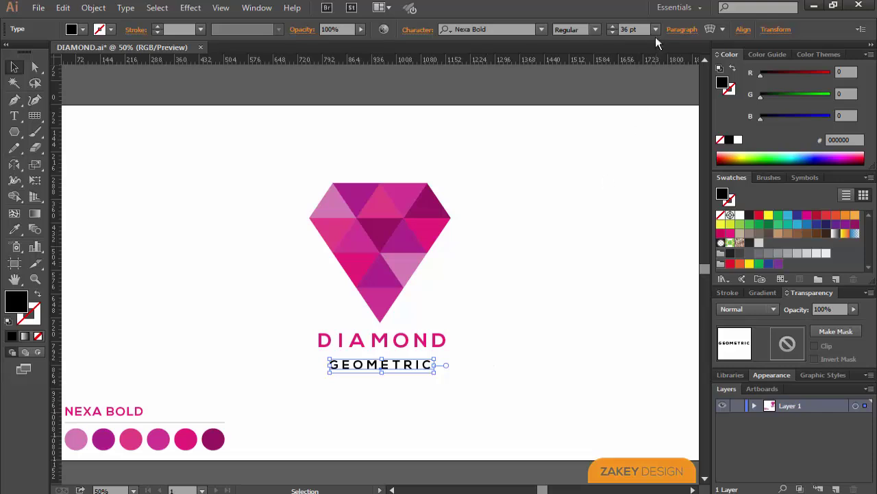
click(655, 30)
click(674, 221)
Colour GEOMETRIC with the fifth circle's pink and move it up toward DIAMOND.
key(i)
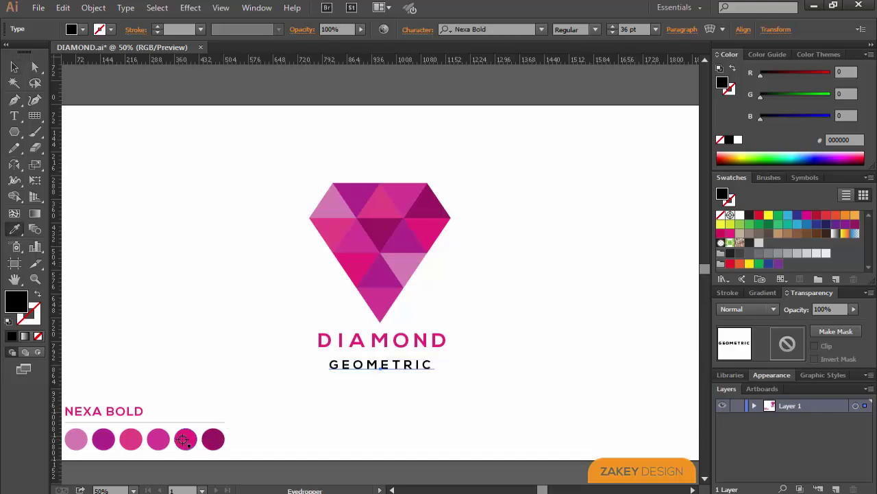
click(186, 442)
key(a)
click(313, 417)
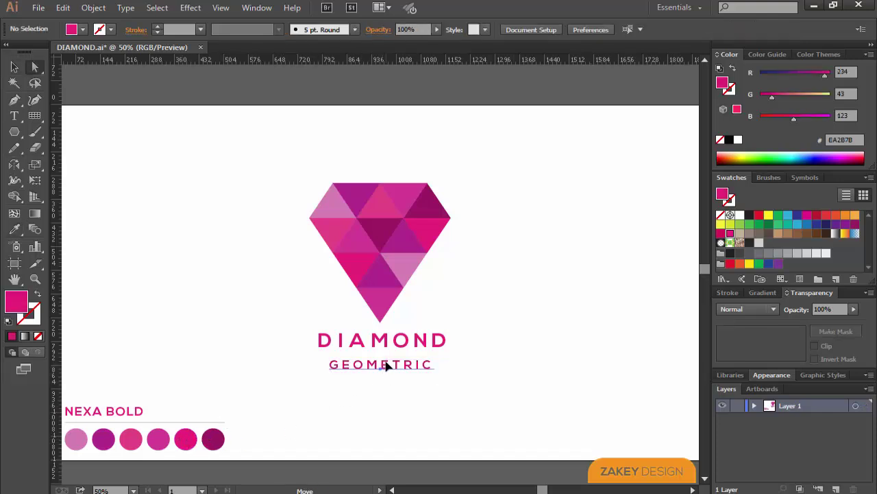
drag(386, 367, 386, 358)
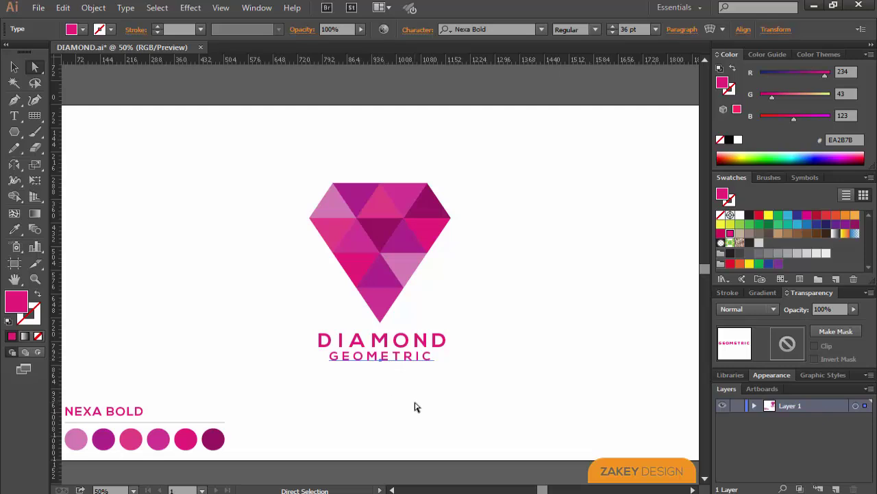
Deselect the text and zoom in and out to review the word mark, undoing once.
key(ctrl+shift+a)
key(v)
key(ctrl+minus)
key(ctrl+equal)
key(ctrl+equal)
key(ctrl+minus)
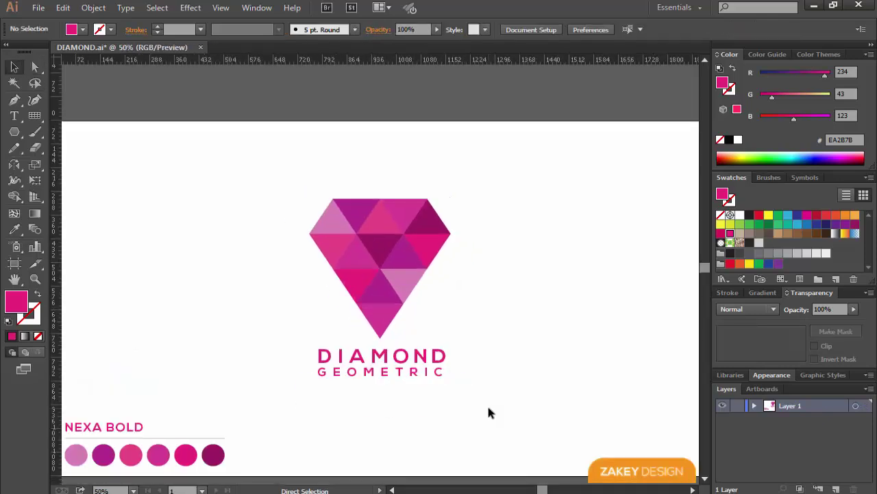
key(ctrl+equal)
key(ctrl+equal)
key(ctrl+z)
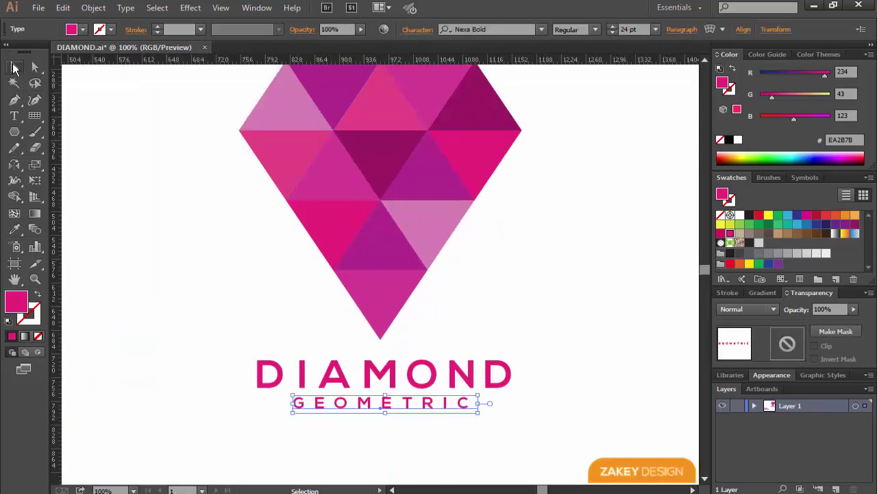
Nudge GEOMETRIC slightly lower beneath DIAMOND and fit the artboard in the window.
click(194, 204)
key(ctrl+minus)
key(ctrl+minus)
key(ctrl+minus)
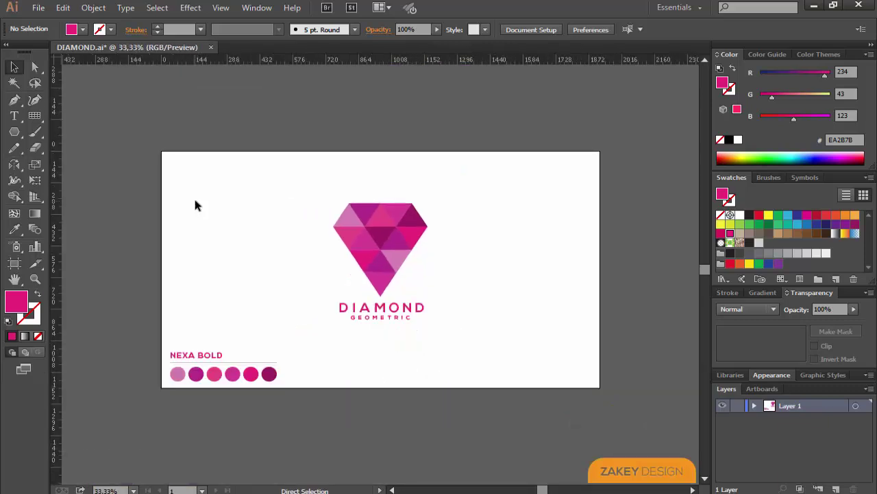
scroll(326, 337, up, 1)
click(384, 357)
key(ctrl+equal)
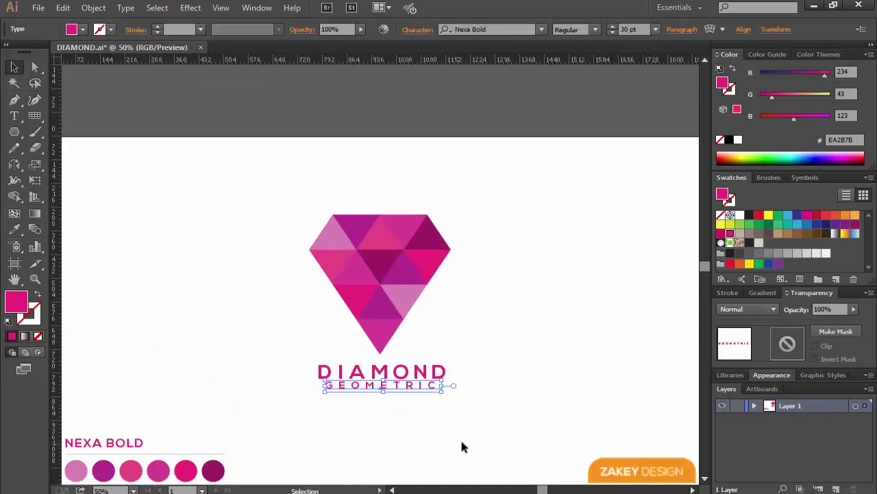
click(460, 436)
drag(406, 386, 408, 390)
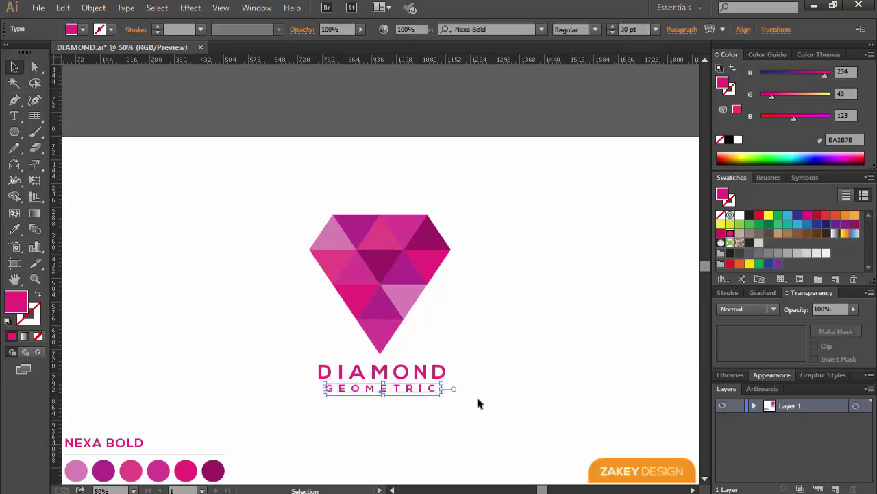
click(425, 410)
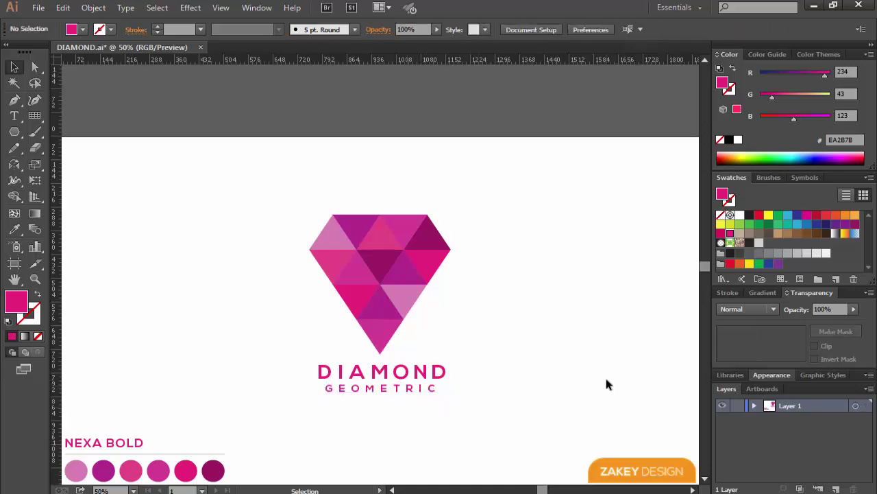
key(ctrl+0)
click(35, 116)
Draw a rectangular grid over the artboard with 0 horizontal and 1 vertical divider.
double_click(38, 116)
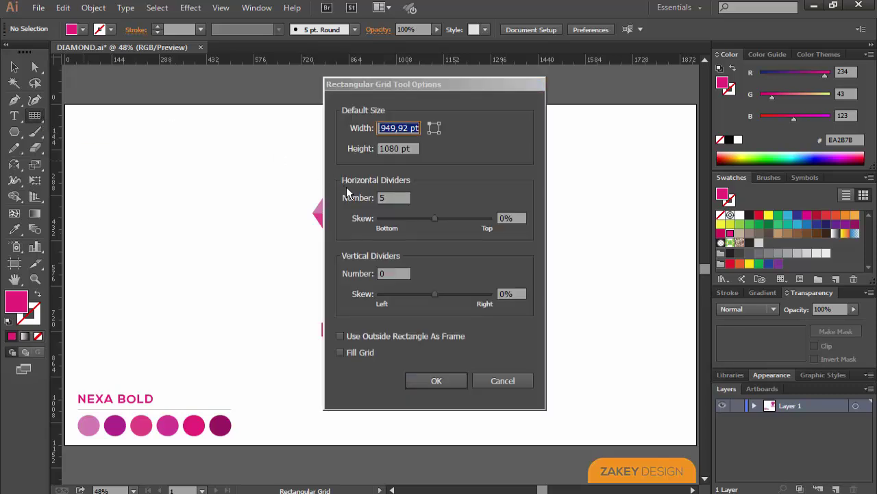
double_click(395, 198)
double_click(395, 272)
text(1)
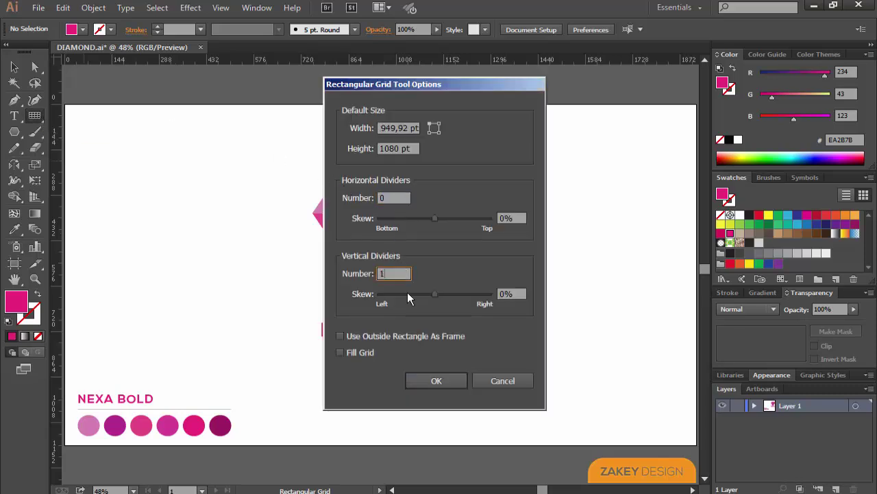
click(432, 381)
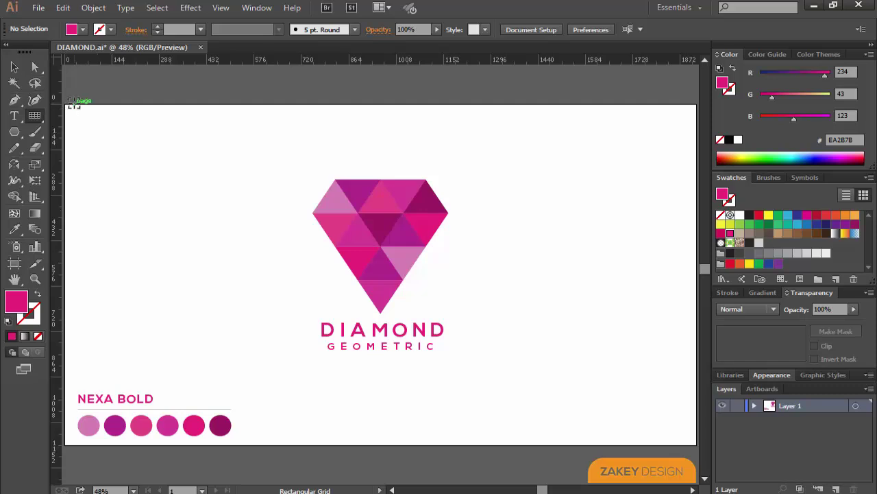
drag(66, 104, 652, 444)
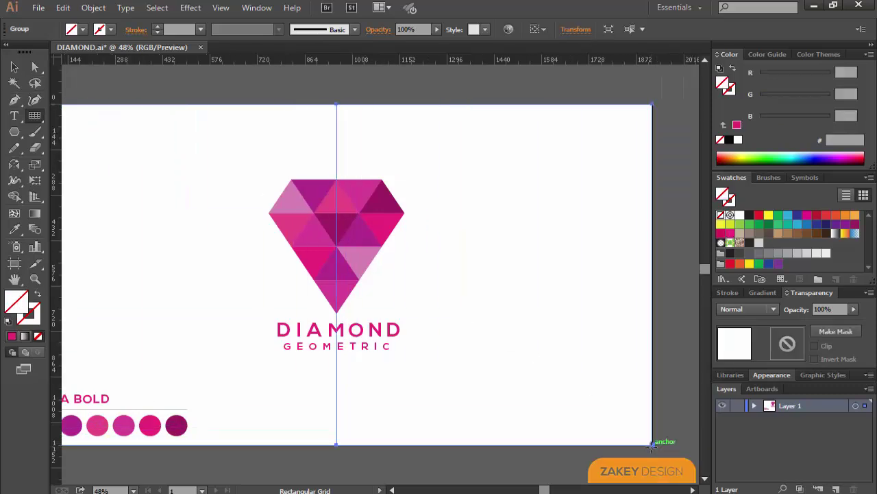
Convert the grid into guides with View > Guides > Make Guides.
click(13, 66)
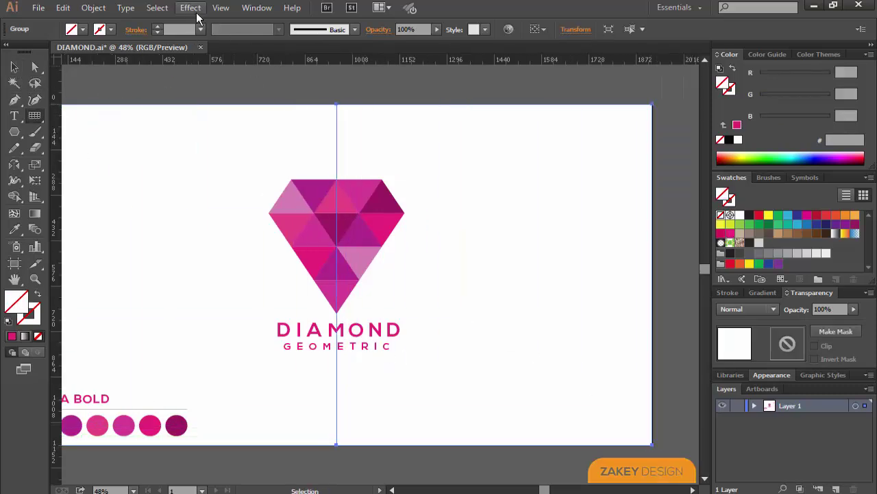
click(256, 8)
mouse_move(220, 7)
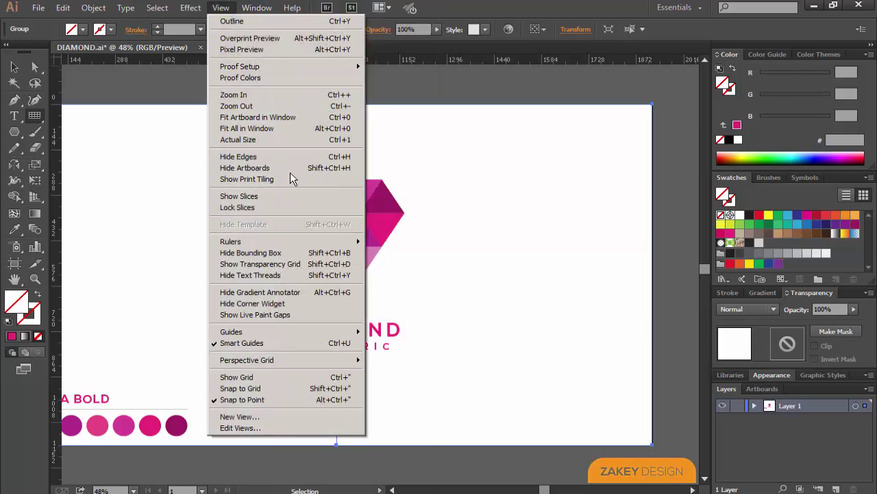
click(396, 353)
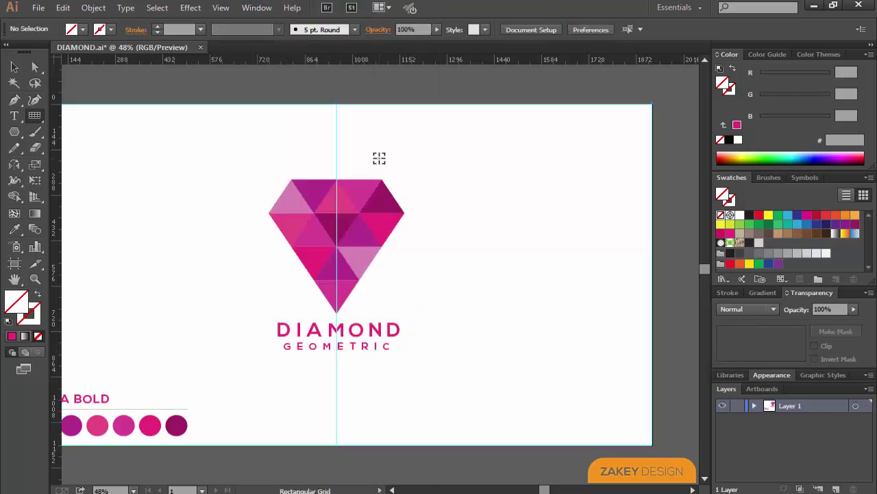
scroll(467, 280, left, 3)
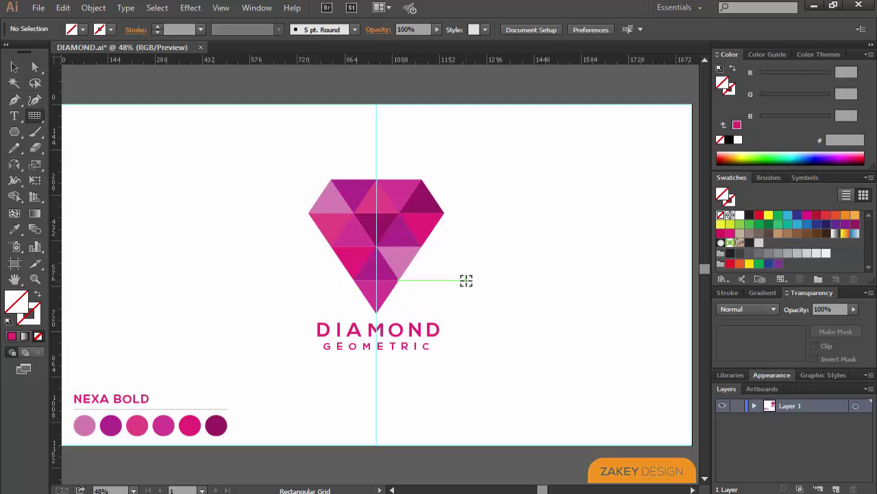
Move the whole diamond logo and its text into the artboard's left half.
key(v)
drag(276, 163, 476, 363)
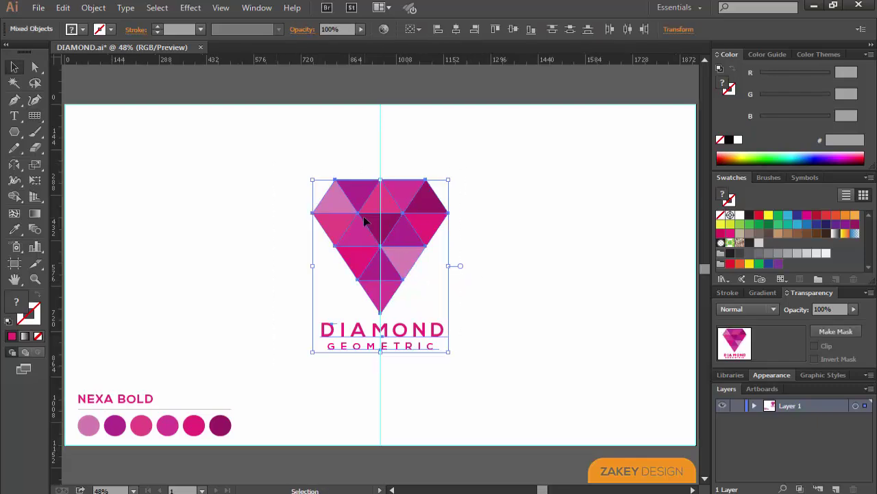
drag(364, 216, 166, 246)
click(423, 295)
Draw a #252525 charcoal rectangle from the centre guide to the bottom-right corner.
click(750, 243)
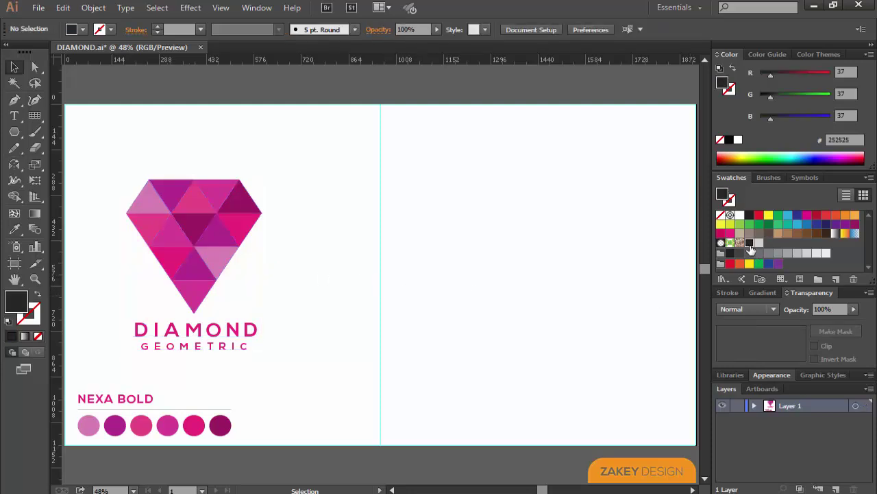
click(15, 133)
drag(18, 138, 62, 132)
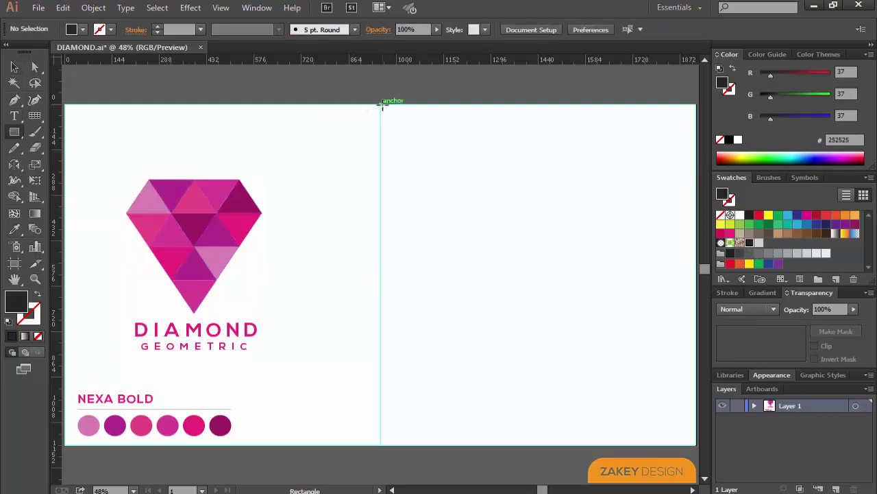
drag(382, 104, 696, 447)
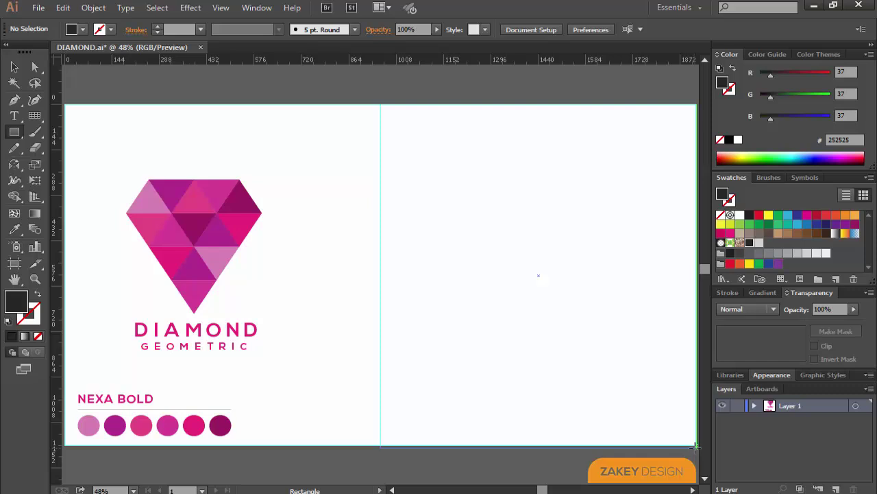
drag(696, 446, 696, 447)
click(14, 66)
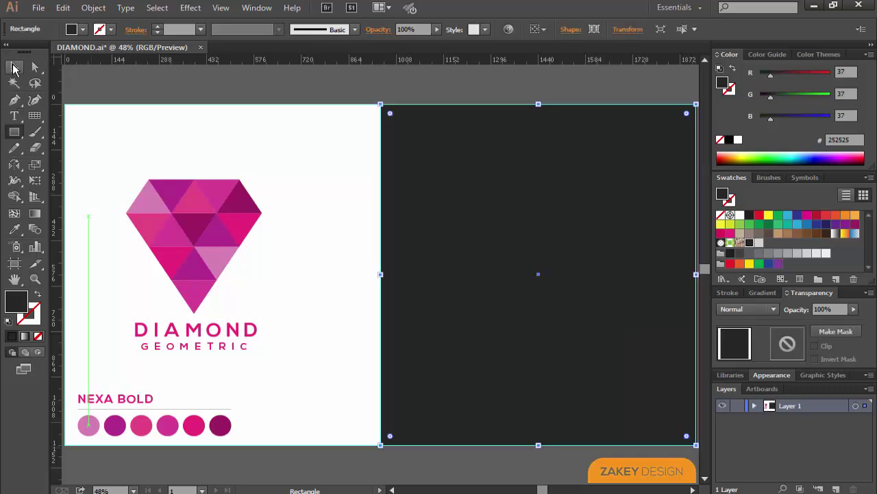
click(107, 149)
drag(106, 149, 282, 352)
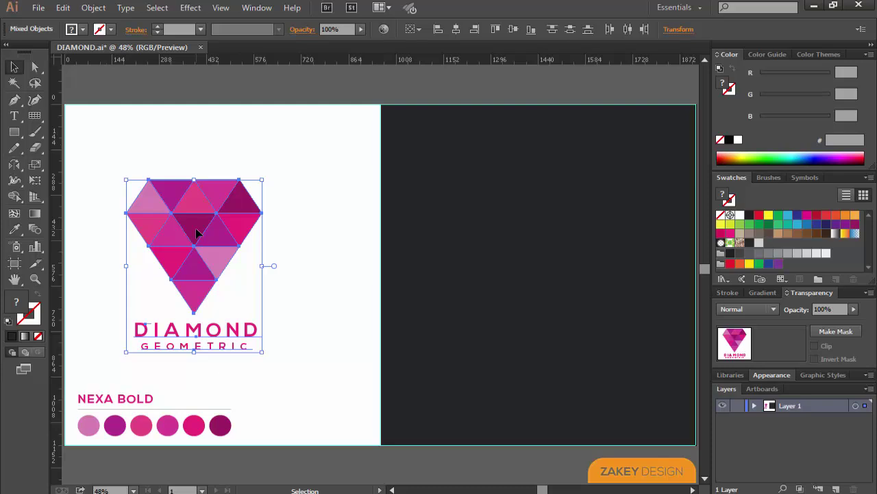
Duplicate the logo onto the dark right half and bring the copy to the front.
mouse_move(197, 234)
mouse_down()
mouse_move(635, 242)
mouse_move(542, 262)
mouse_up()
right_click(541, 305)
mouse_move(567, 396)
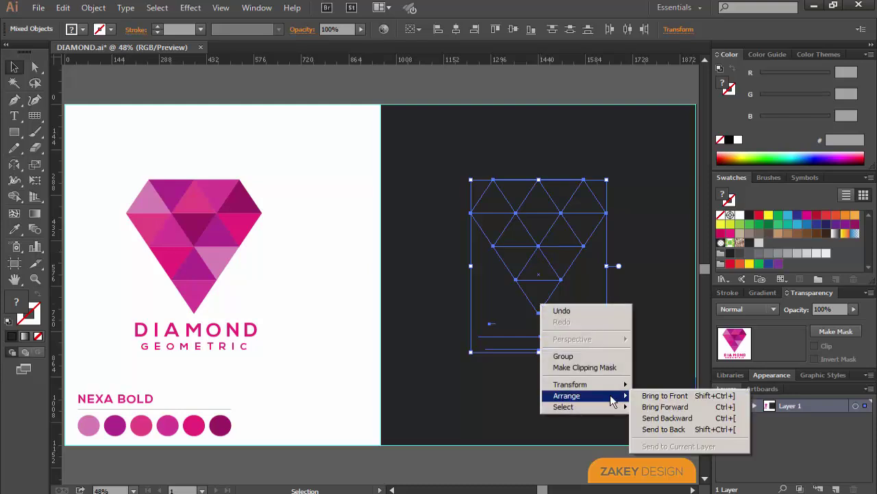
click(664, 396)
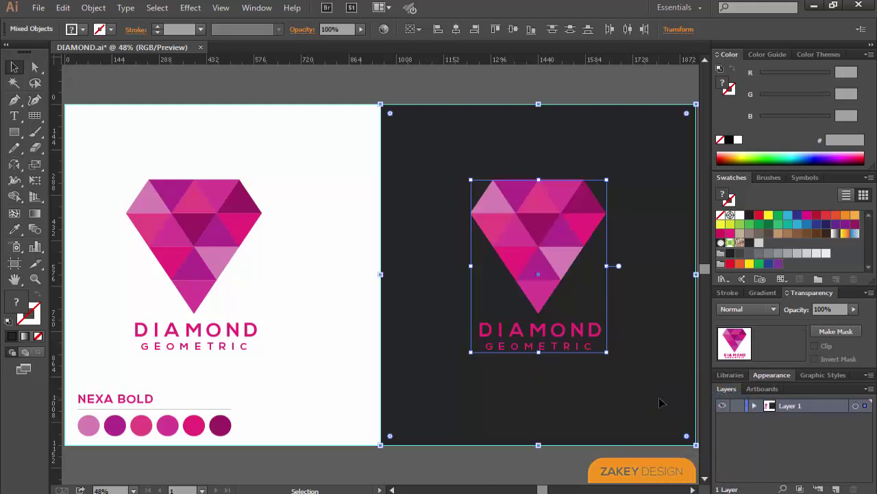
click(603, 472)
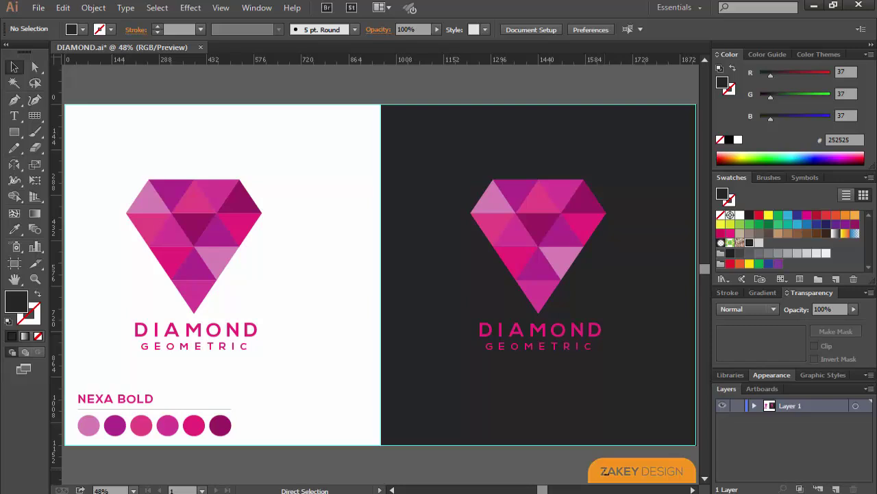
key(ctrl+minus)
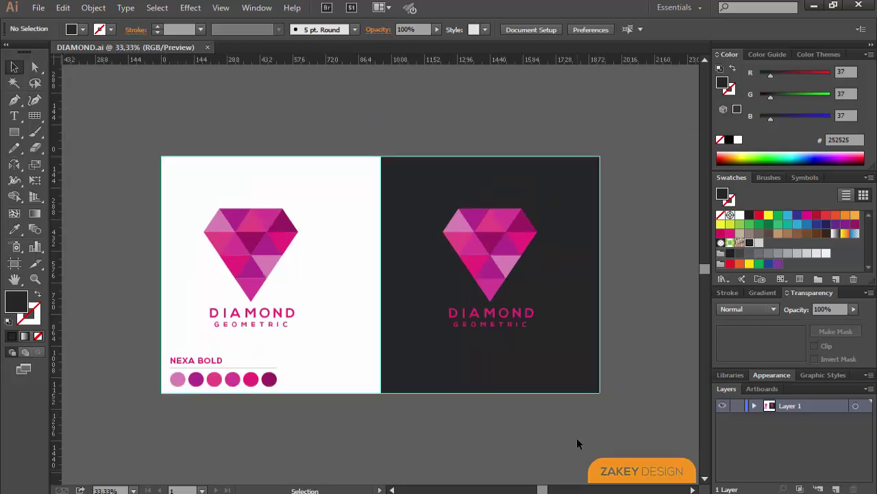